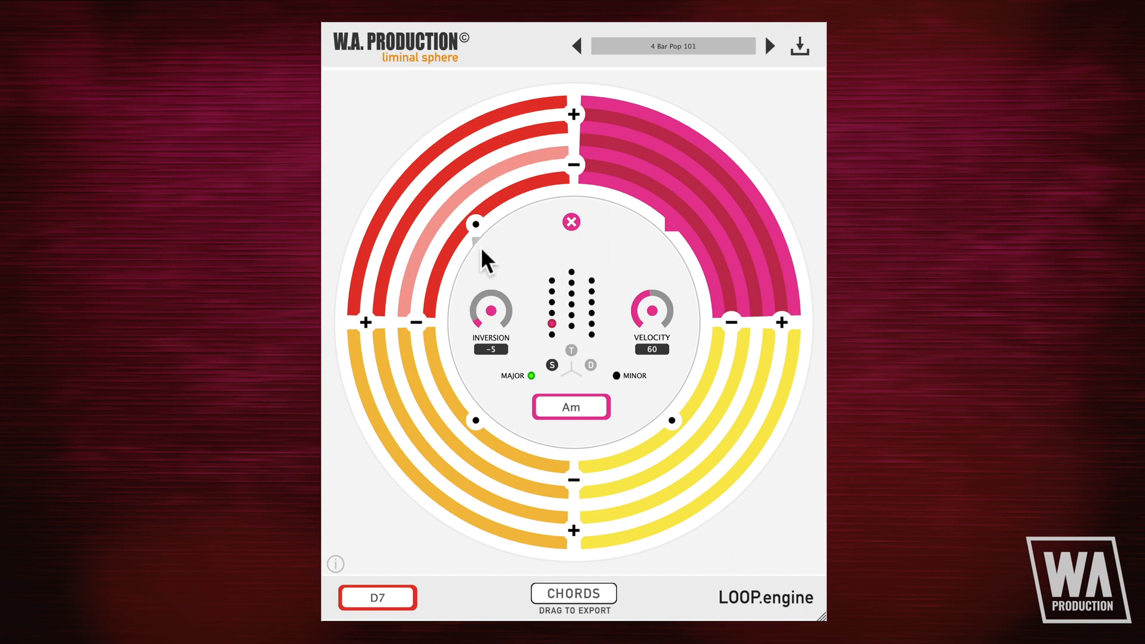
Step: Try out the presets Dramatic Four Bars, 8 Bar Jazz, 8 Bar Pop and 2 Bar Mixo in turn
click(666, 44)
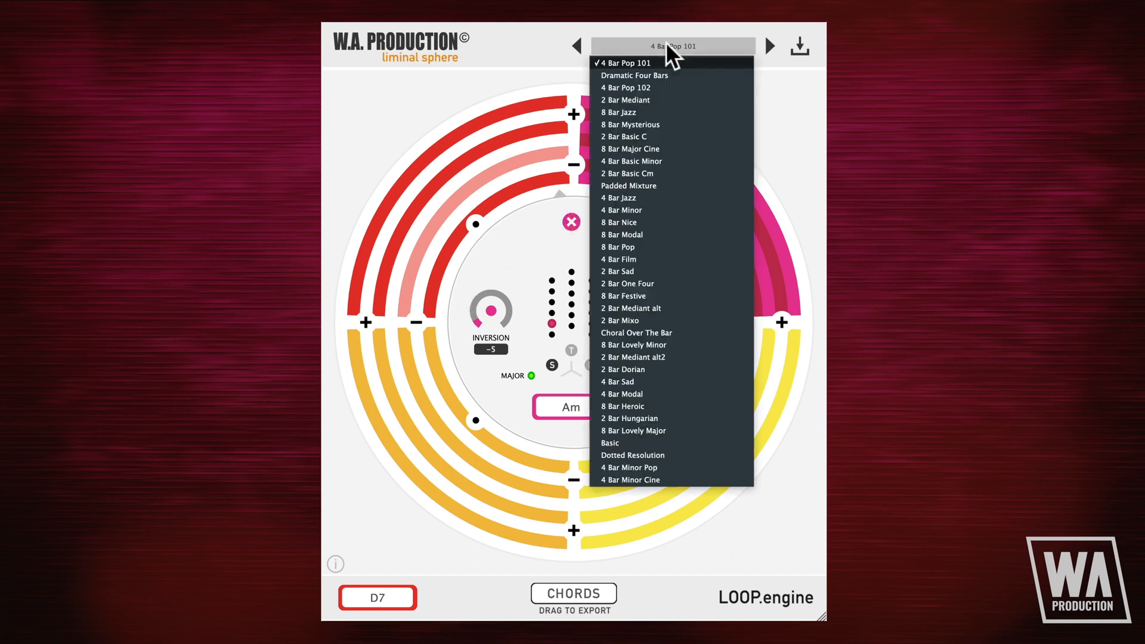
click(659, 72)
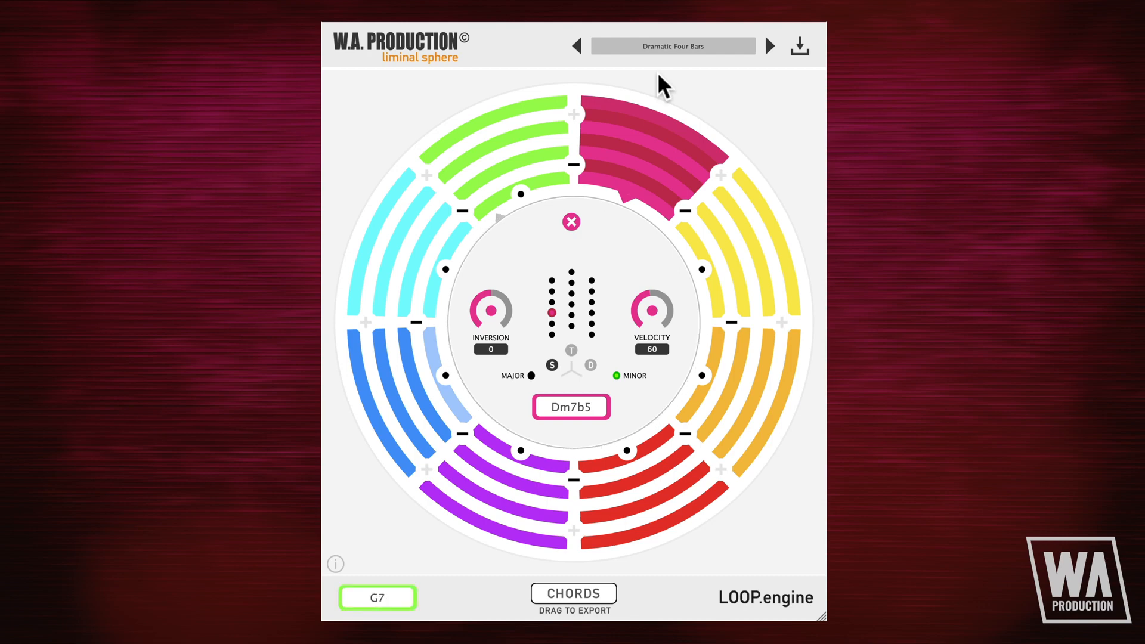
click(678, 46)
click(646, 112)
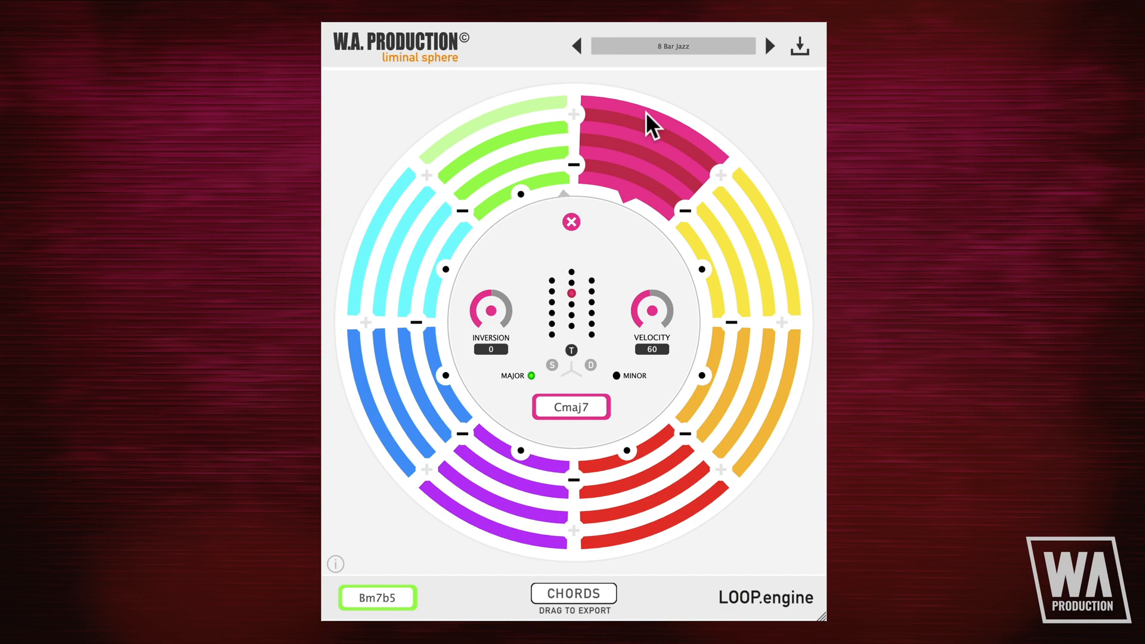
click(678, 43)
click(653, 247)
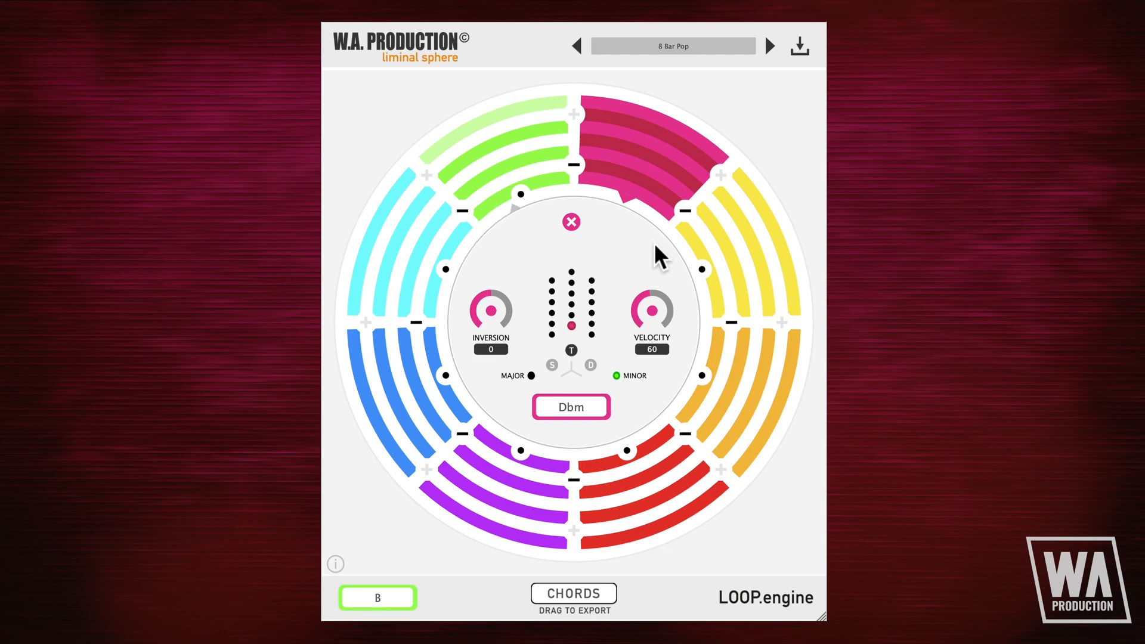
click(675, 46)
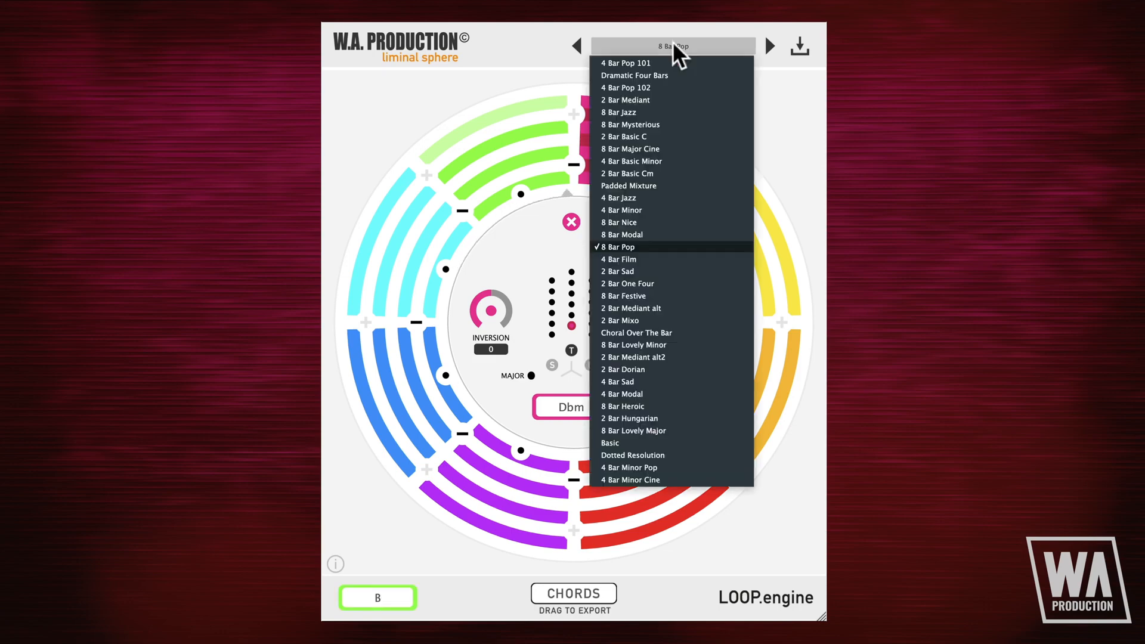
click(658, 322)
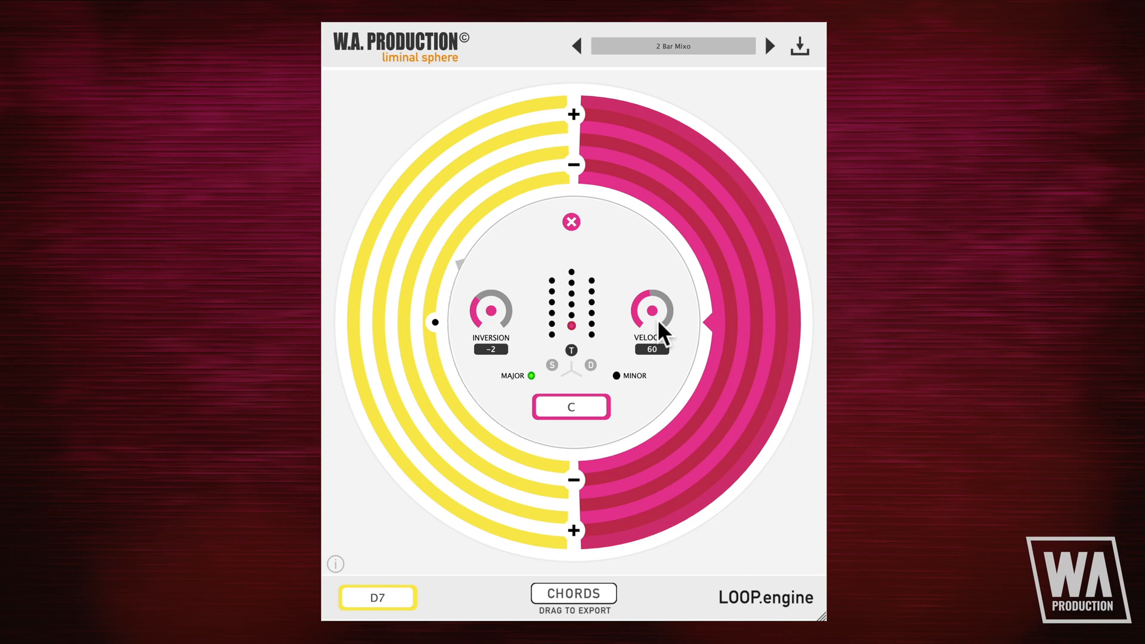
Step: Load the 8 Bar Lovely Major preset and leave the single-chord editor for the overall loop settings
click(686, 46)
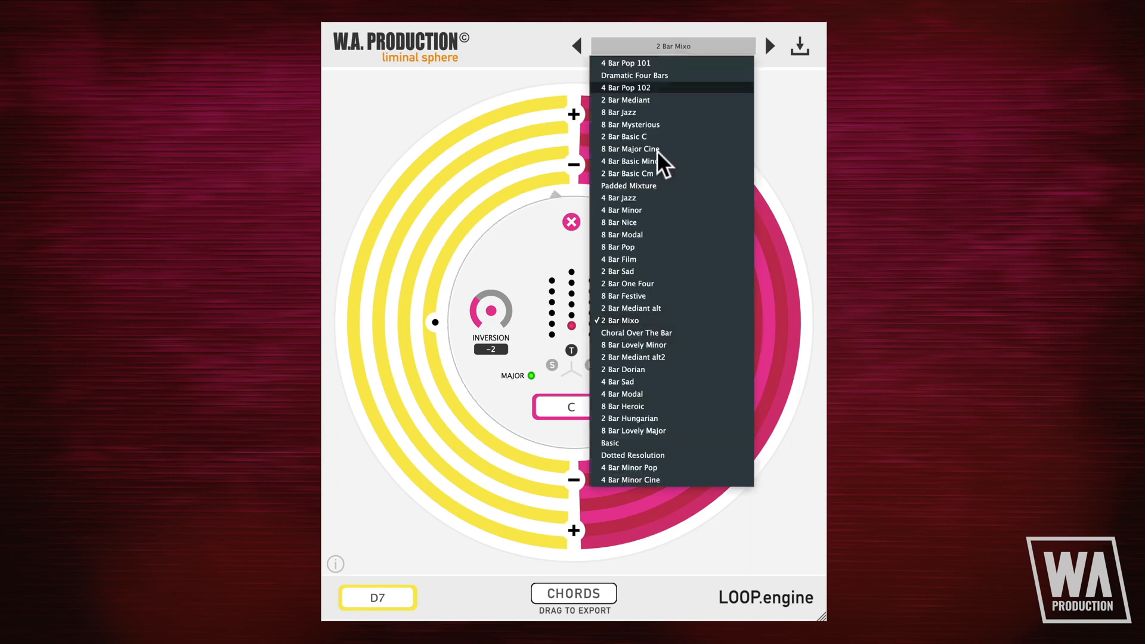
click(660, 439)
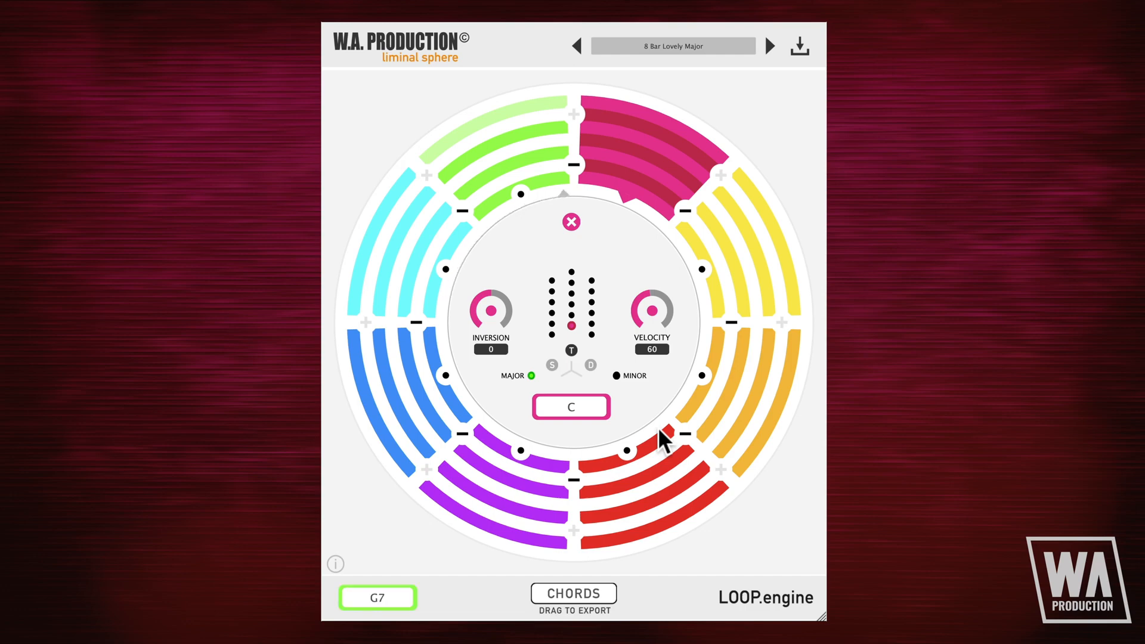
click(571, 222)
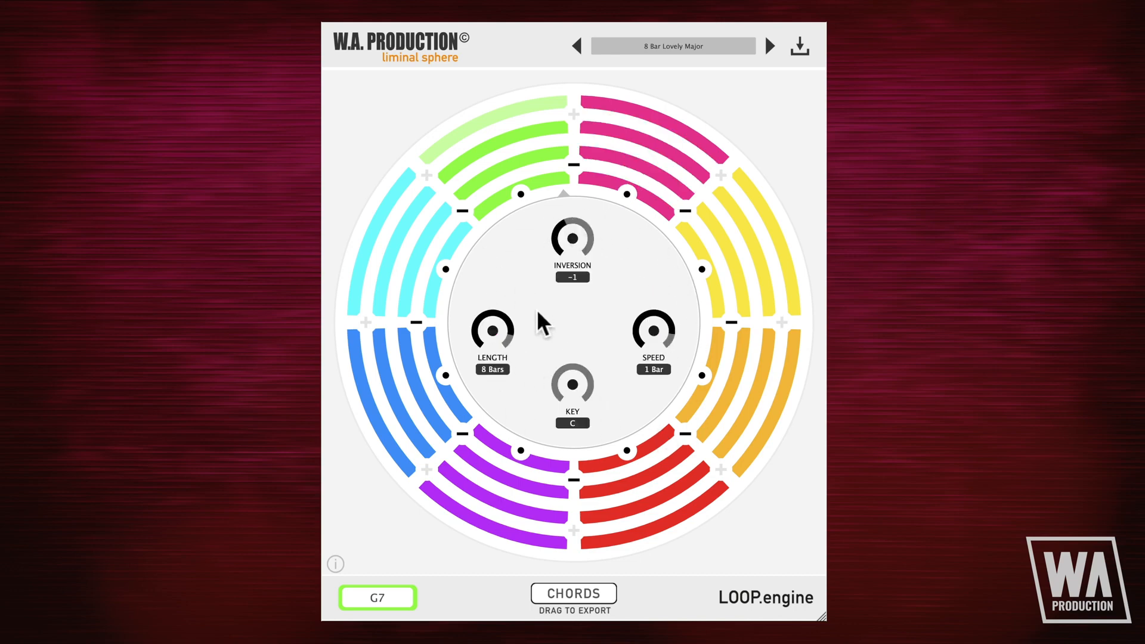
Step: Examine the settings of all eight chords around the wheel one by one, and return to the overall loop settings
click(628, 192)
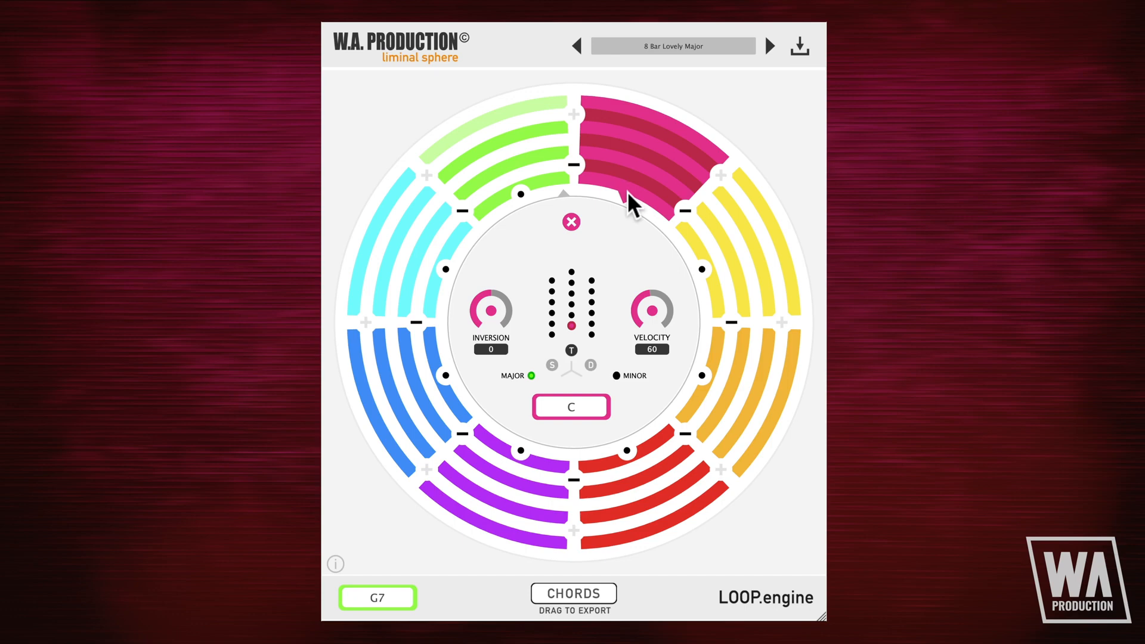
click(700, 268)
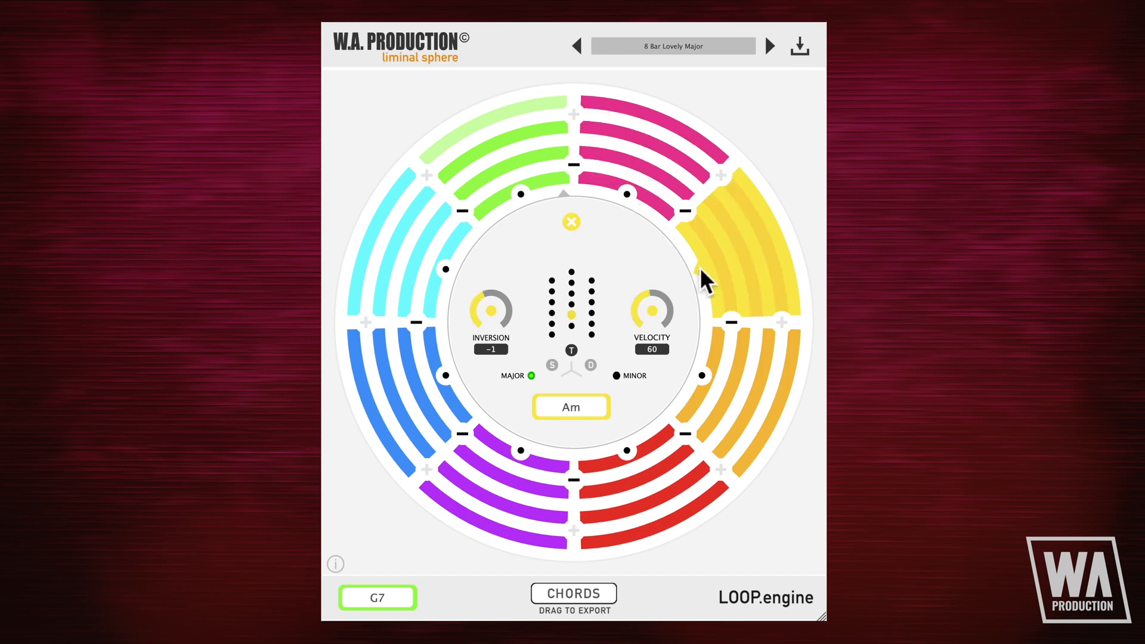
click(698, 368)
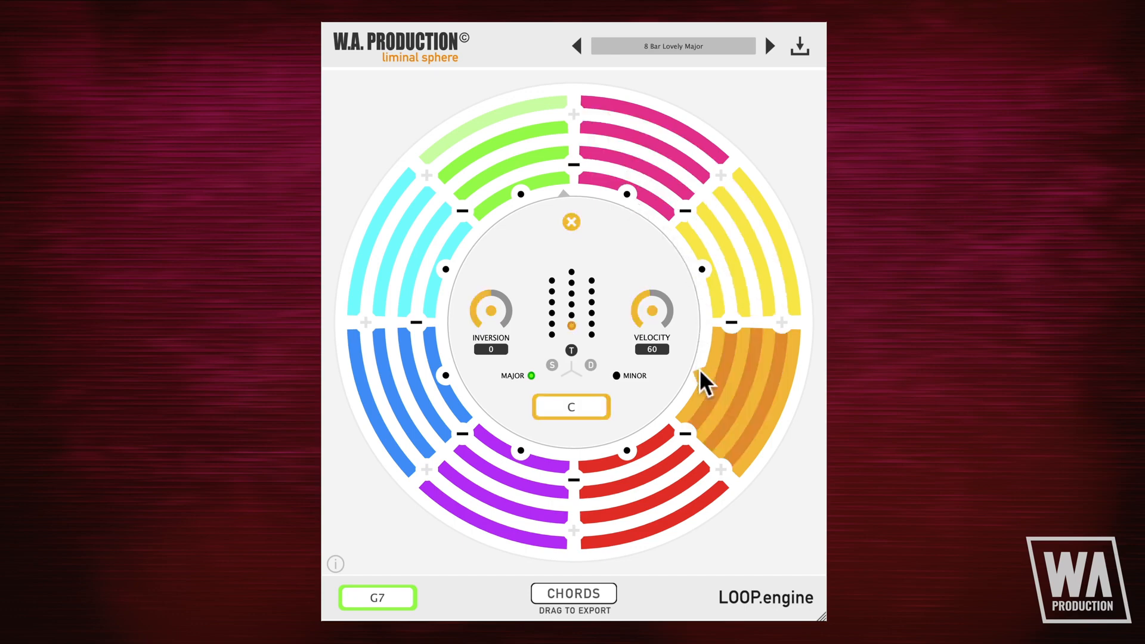
click(625, 450)
click(520, 451)
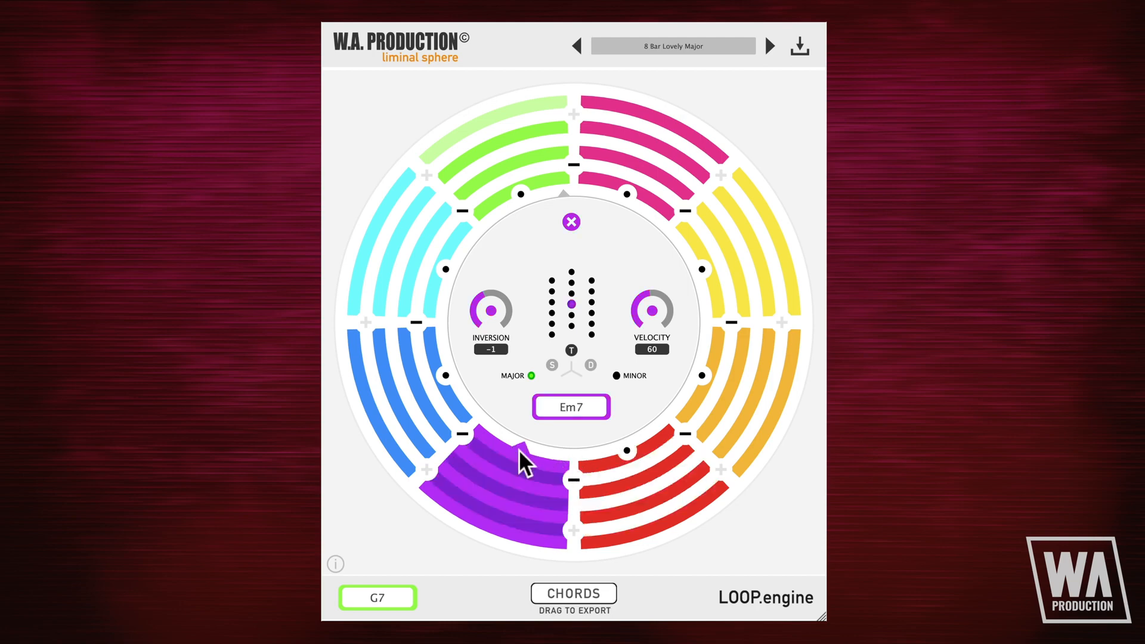
click(446, 376)
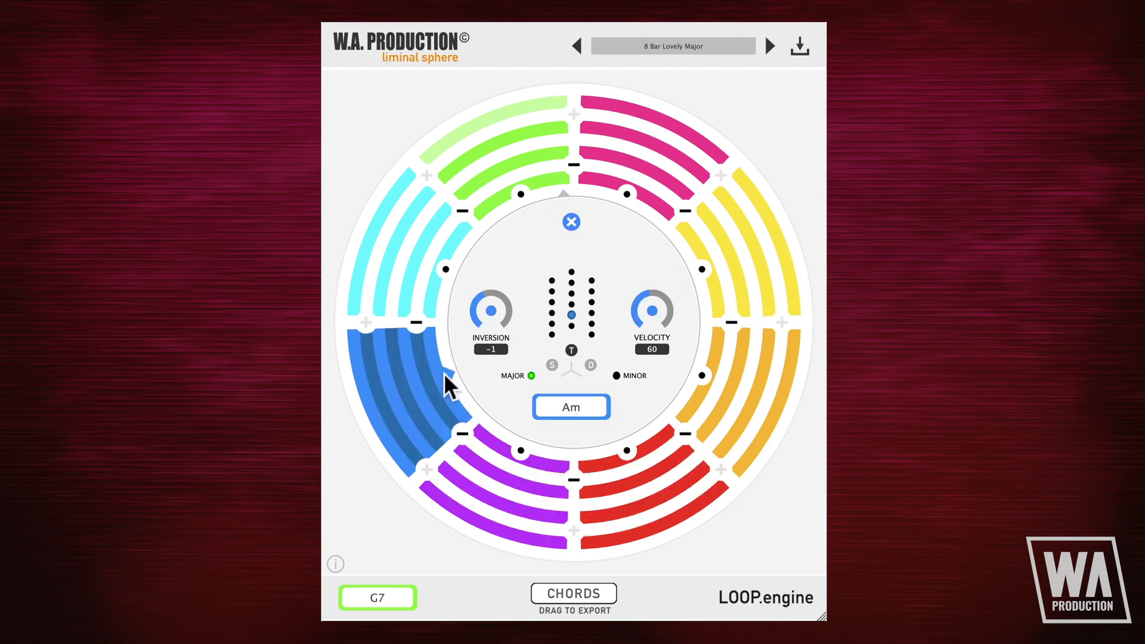
click(445, 269)
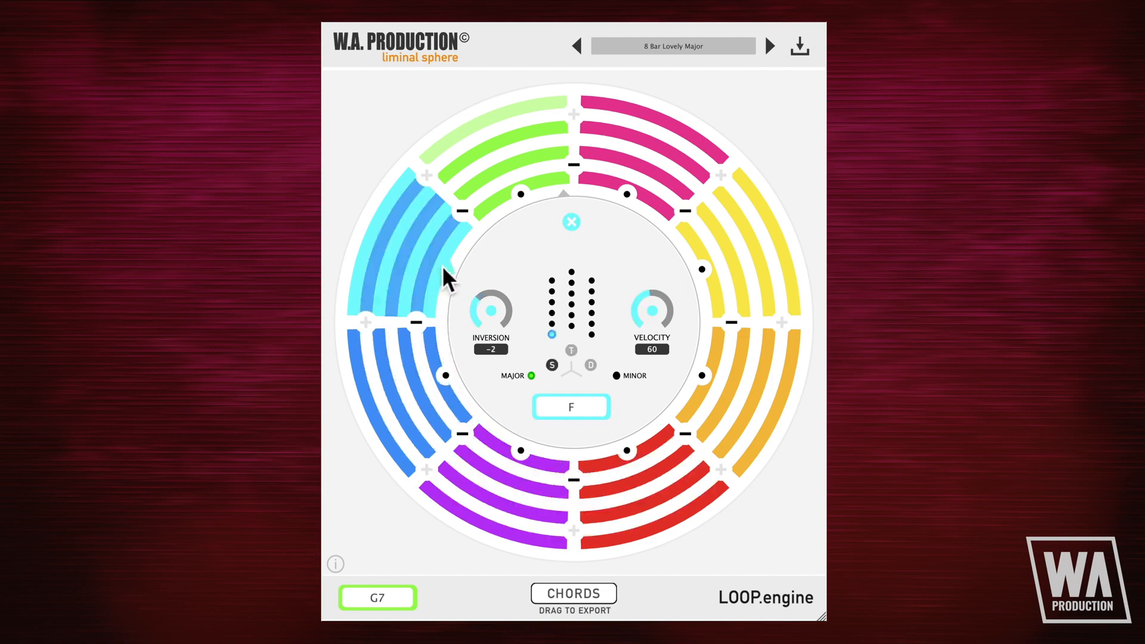
click(520, 194)
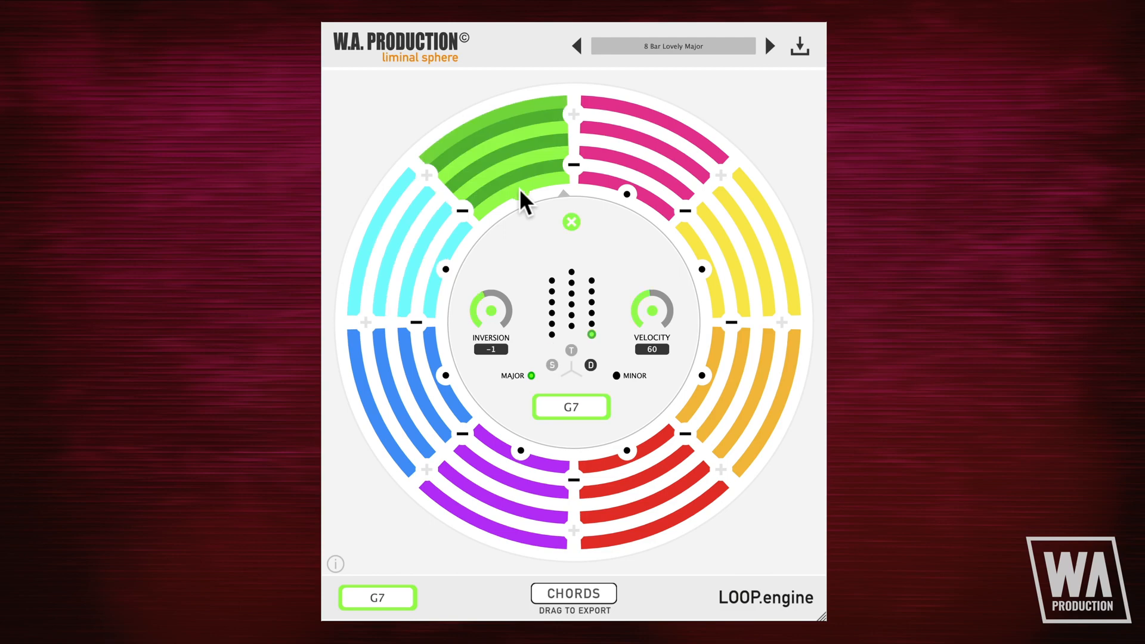
click(569, 222)
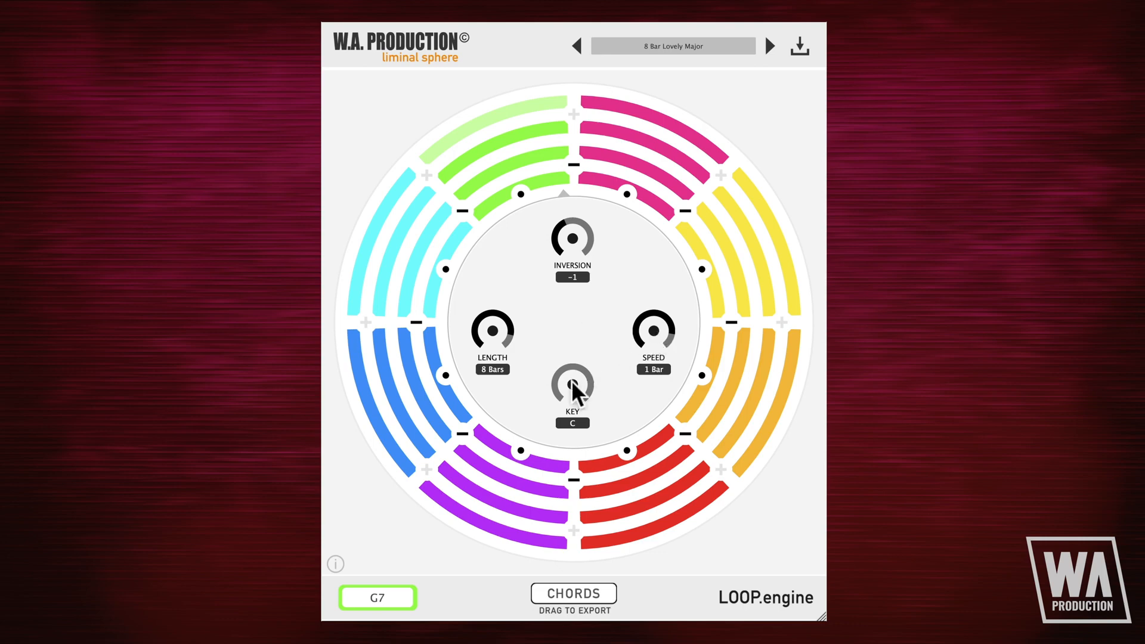
Step: Set the loop's speed to 1/4, its key to E and its length to 2 Bars
drag(655, 332, 657, 380)
drag(578, 381, 575, 365)
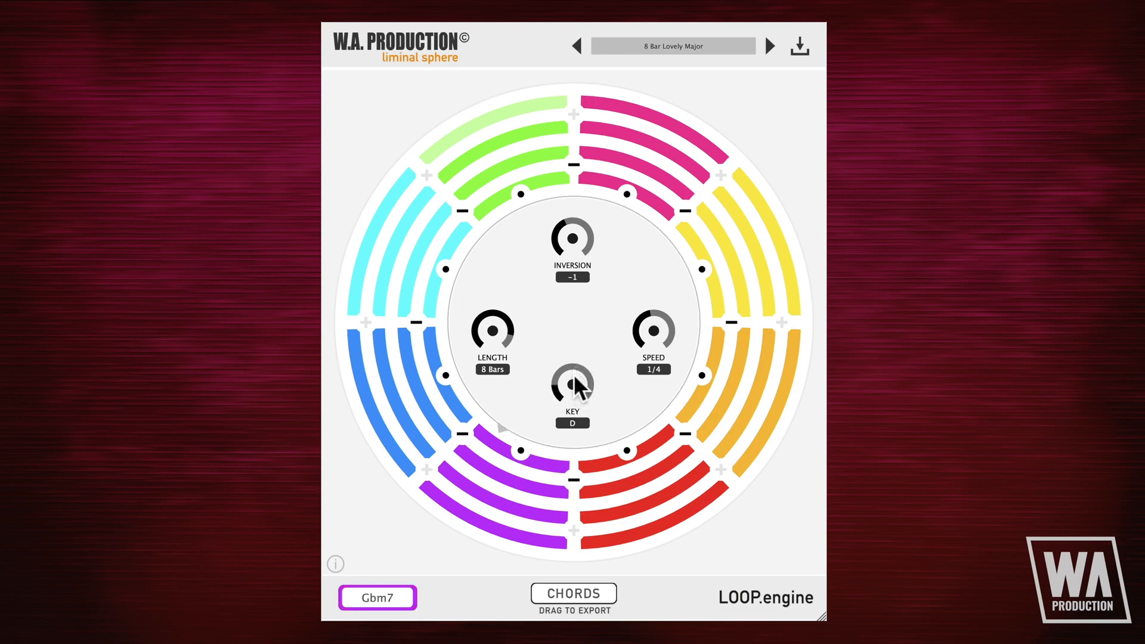
drag(574, 377, 576, 362)
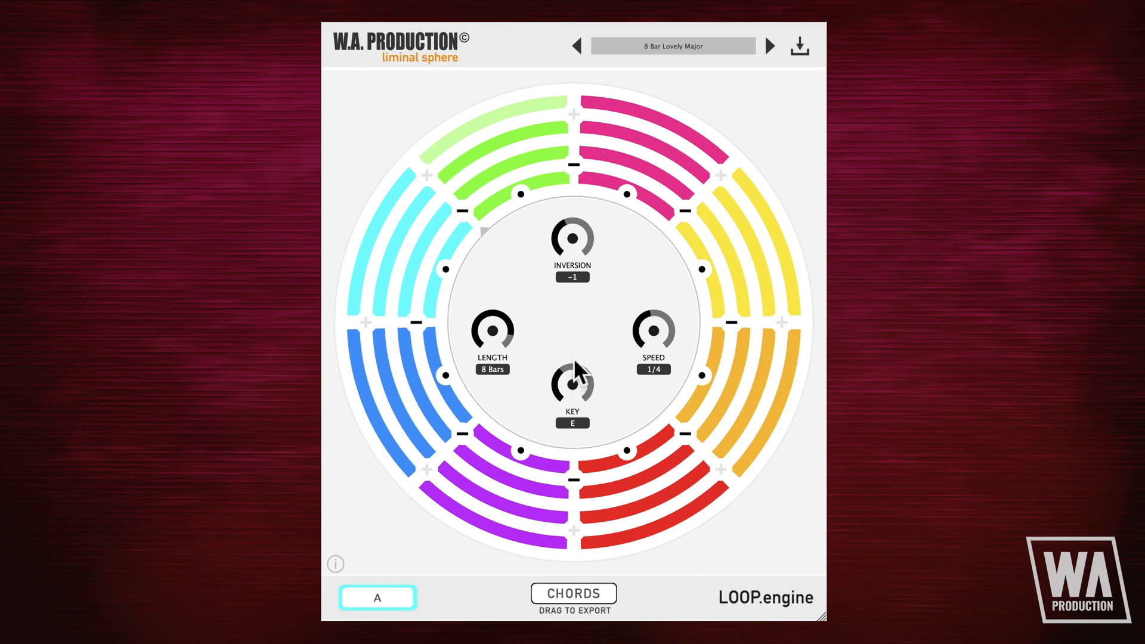
drag(498, 365, 506, 384)
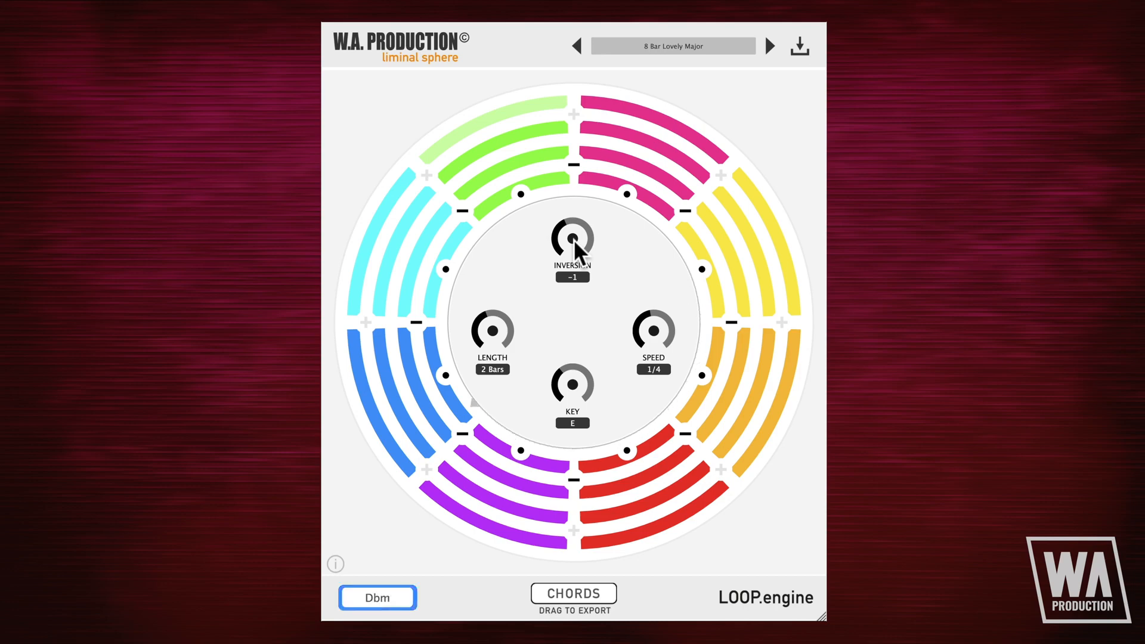
Step: Try different overall inversions, including -3, and set the loop's inversion to 0
drag(573, 237, 575, 235)
drag(576, 232, 576, 221)
drag(576, 234, 577, 295)
drag(575, 291, 574, 276)
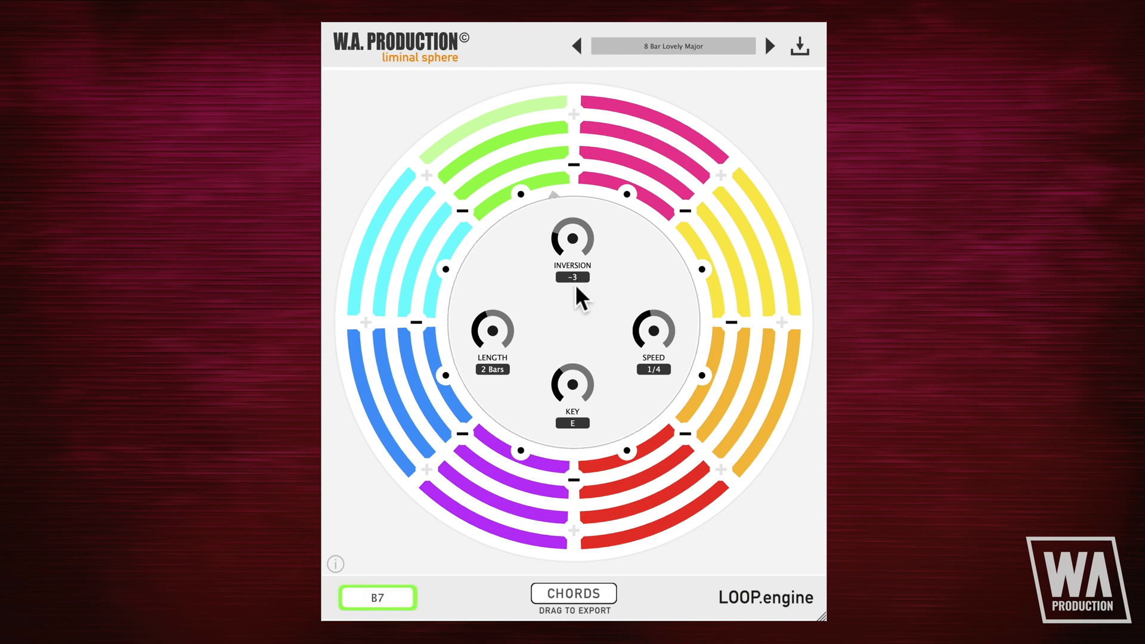
drag(575, 231, 570, 199)
Step: Remove chords from the loop one after another until only the first pink chord remains
click(463, 210)
click(452, 219)
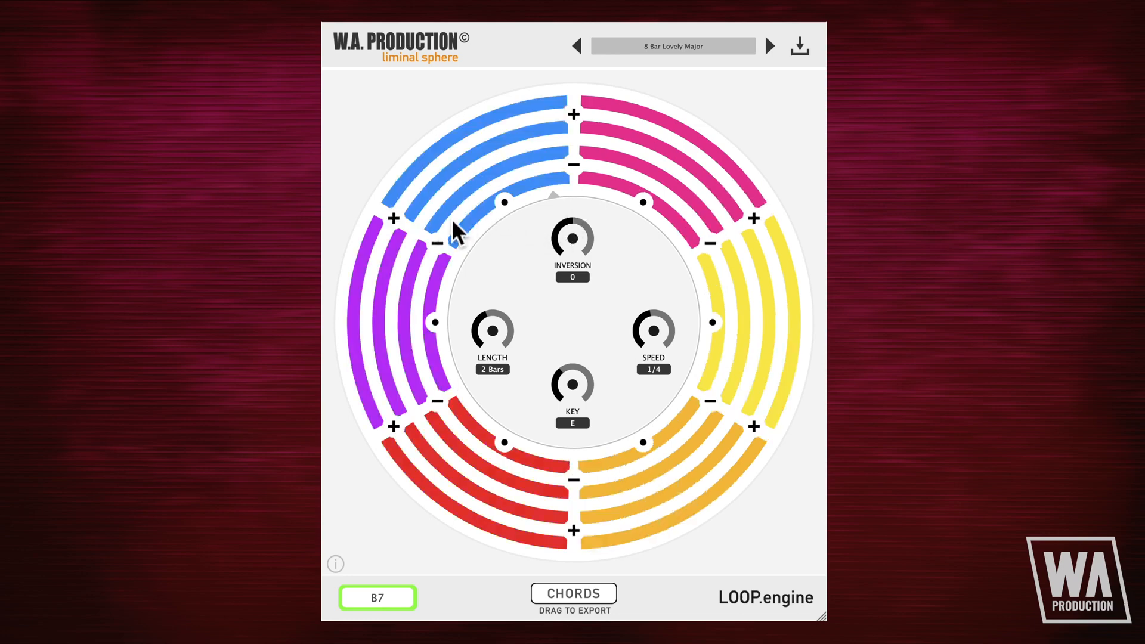
click(438, 241)
click(425, 270)
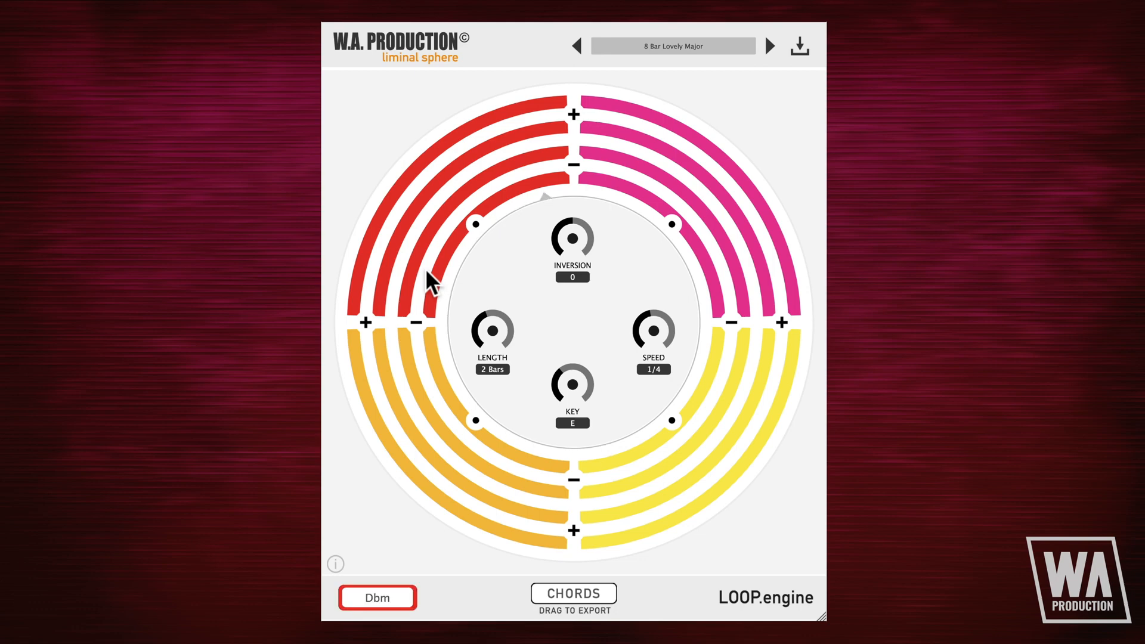
click(424, 272)
click(437, 398)
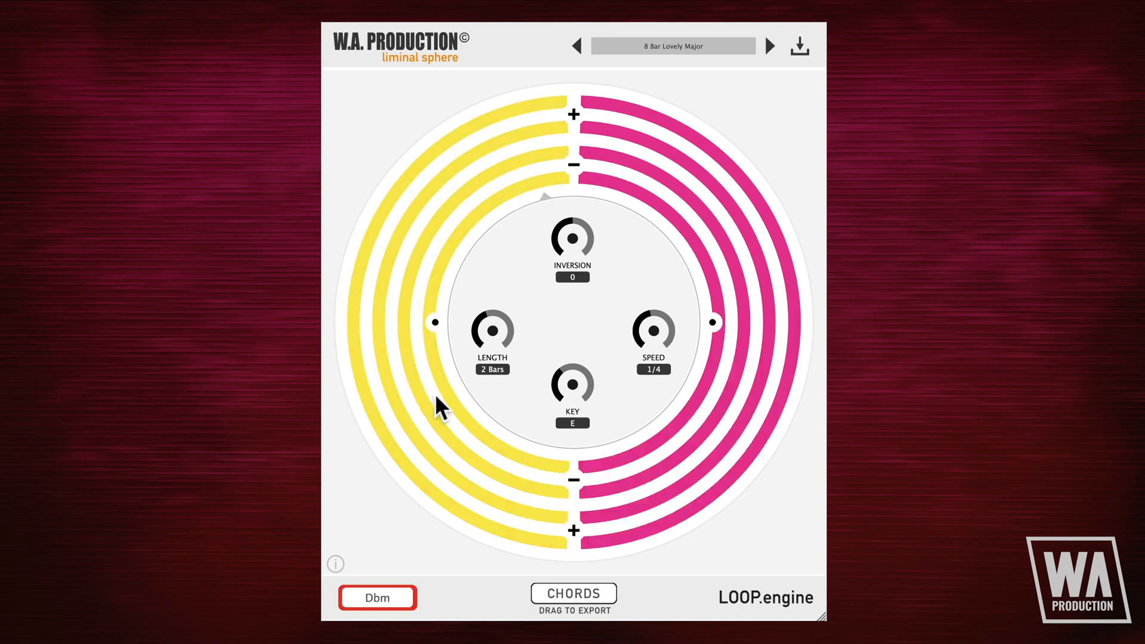
click(557, 474)
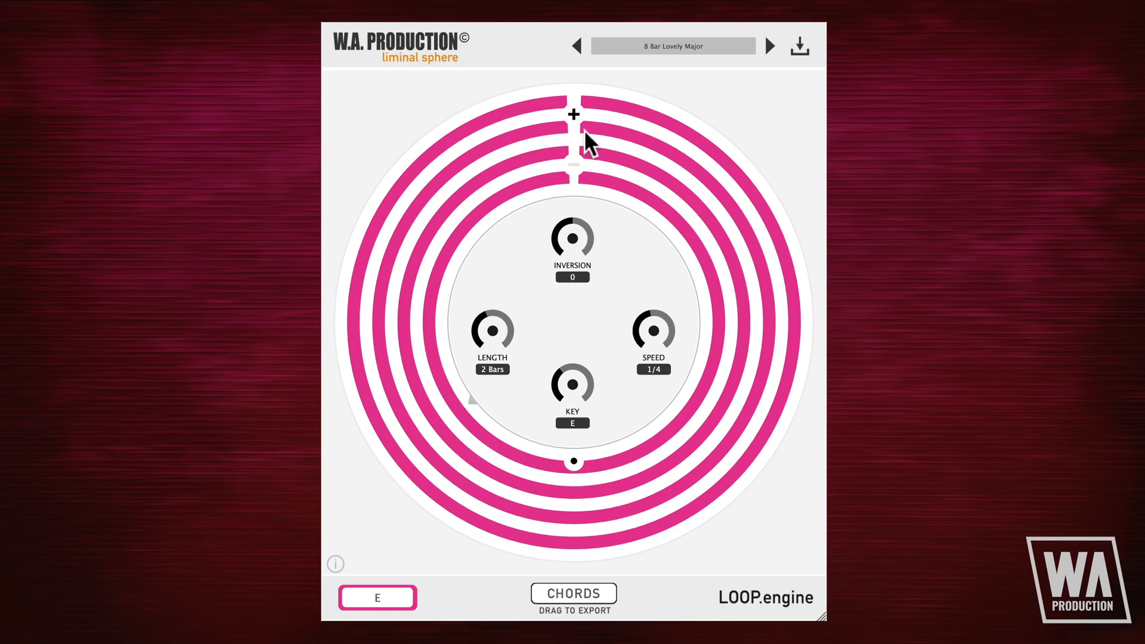
Step: Add chords until the wheel holds eight, and inspect the settings of the first four
click(572, 114)
click(571, 112)
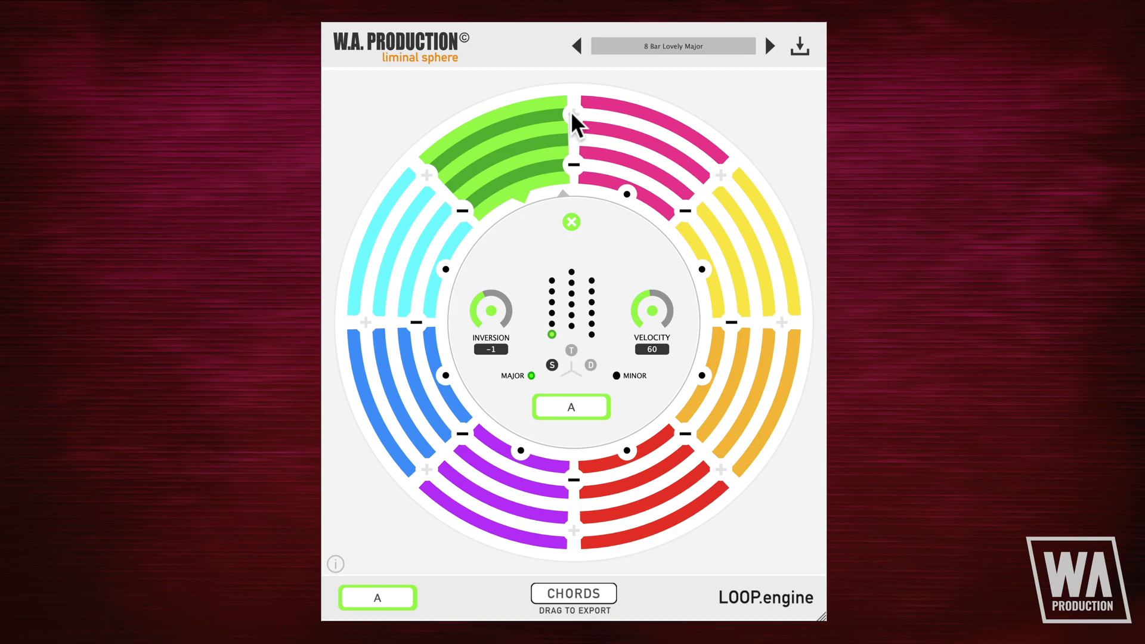
click(627, 192)
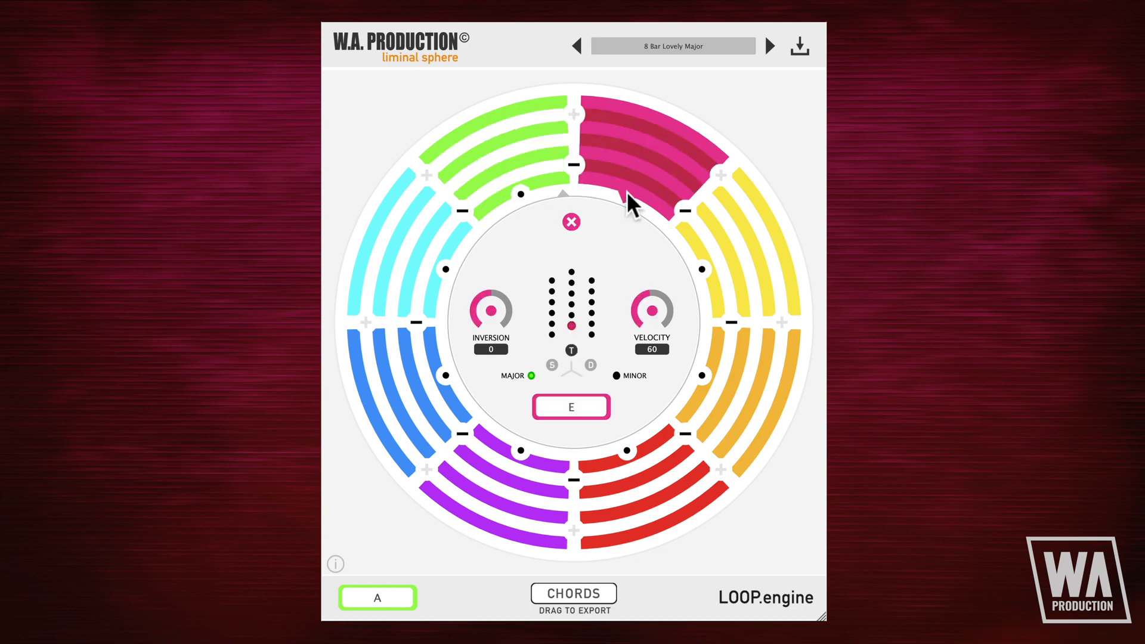
click(701, 269)
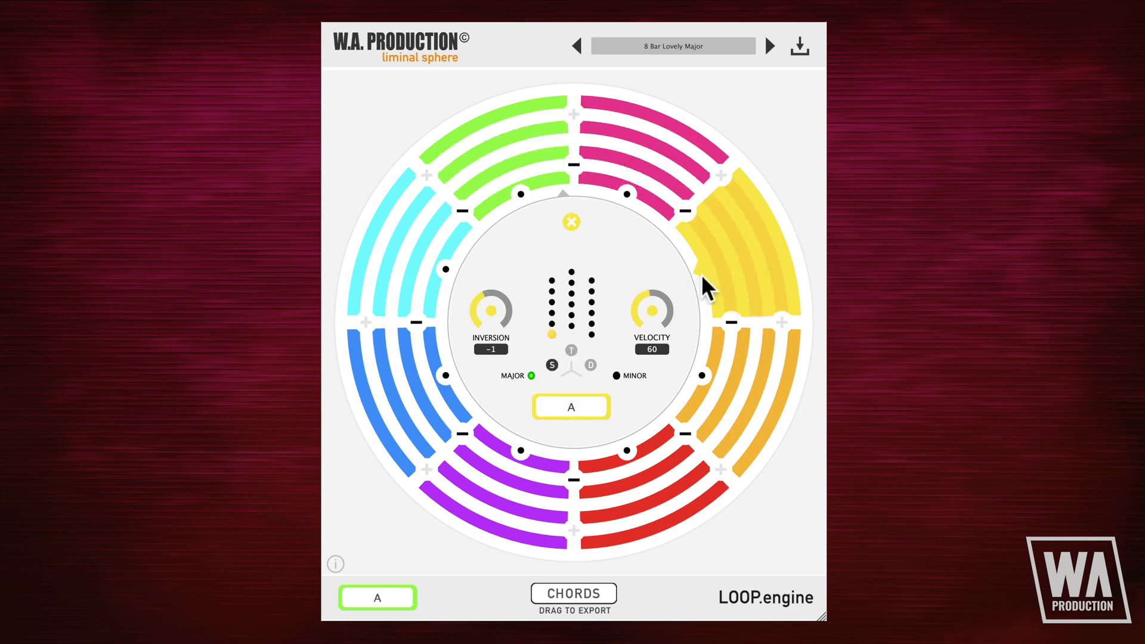
click(702, 375)
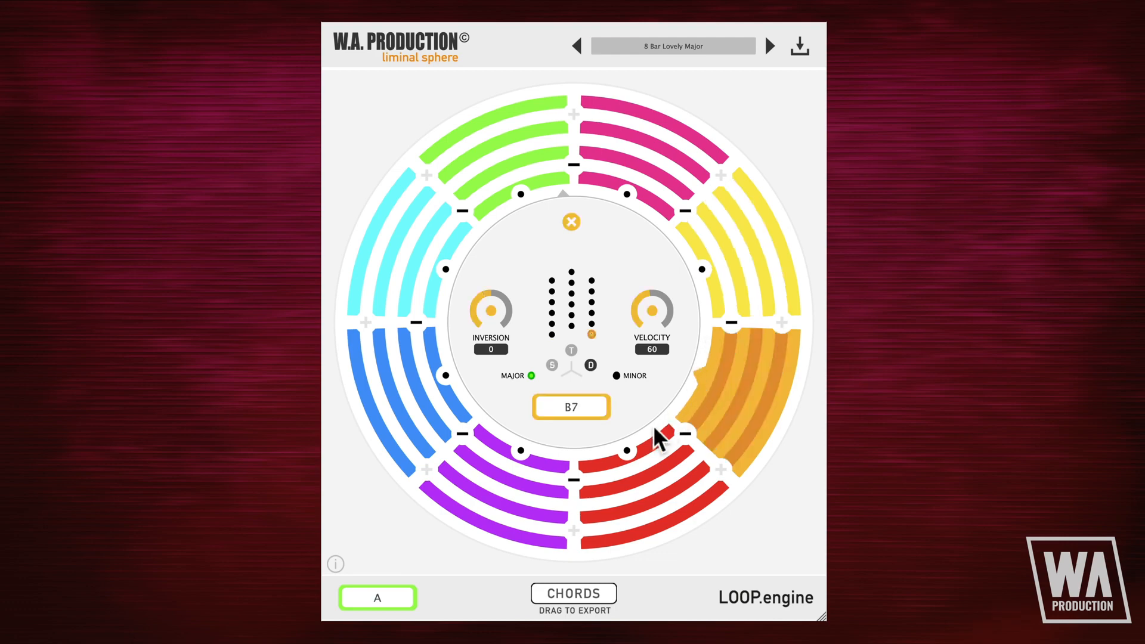
click(627, 451)
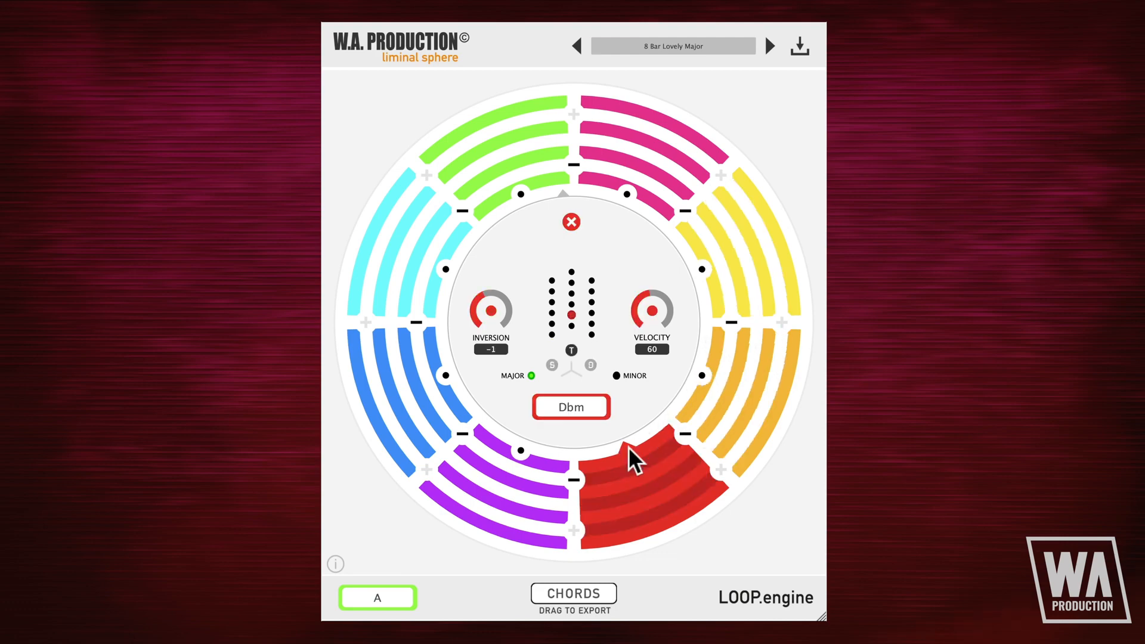
Step: Set the first pink chord's inversion to 1 and its velocity to 60
click(627, 193)
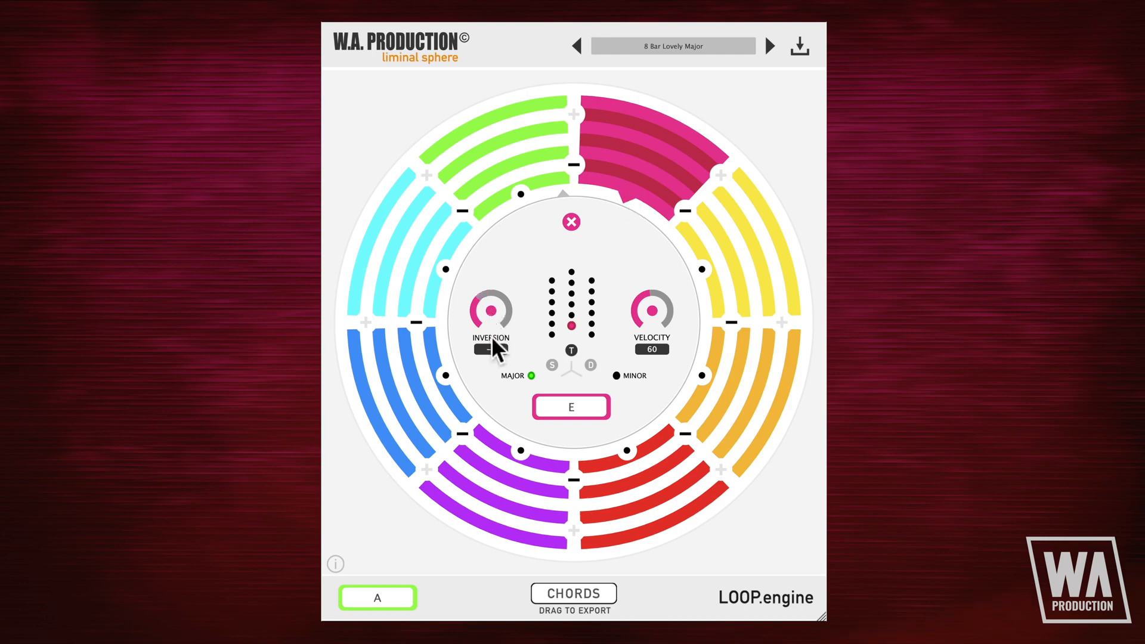
mouse_move(492, 339)
mouse_down()
mouse_move(496, 375)
mouse_move(496, 343)
mouse_up()
drag(492, 281, 495, 309)
drag(653, 310, 649, 346)
Step: Compare minor and major for the pink chord, keep major, and choose the subdominant chord Amaj7
click(616, 376)
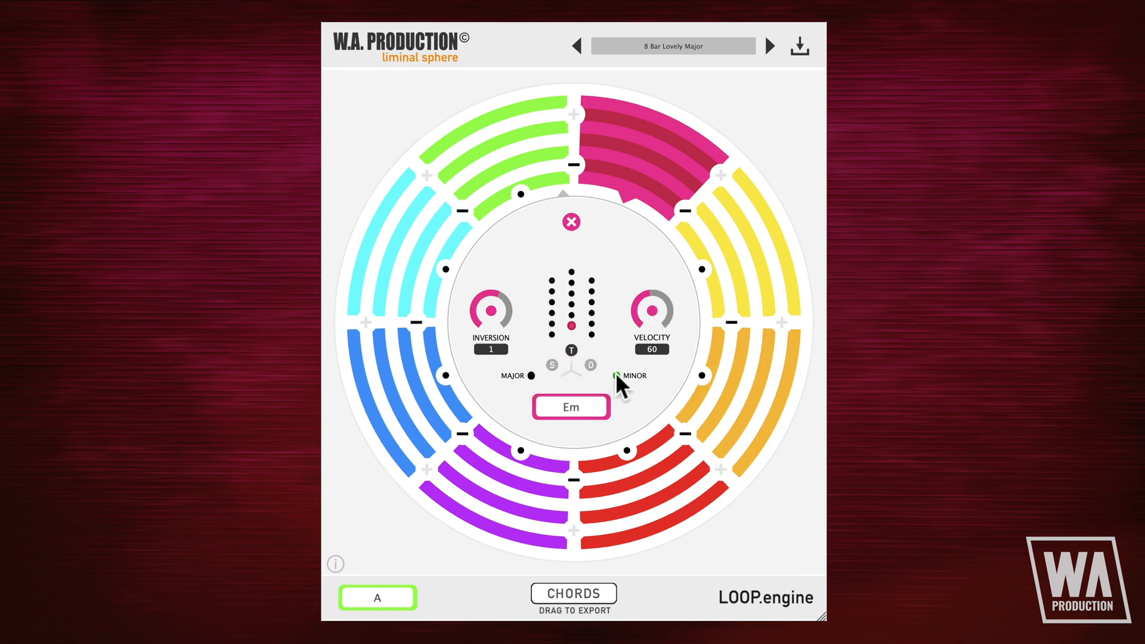
click(531, 375)
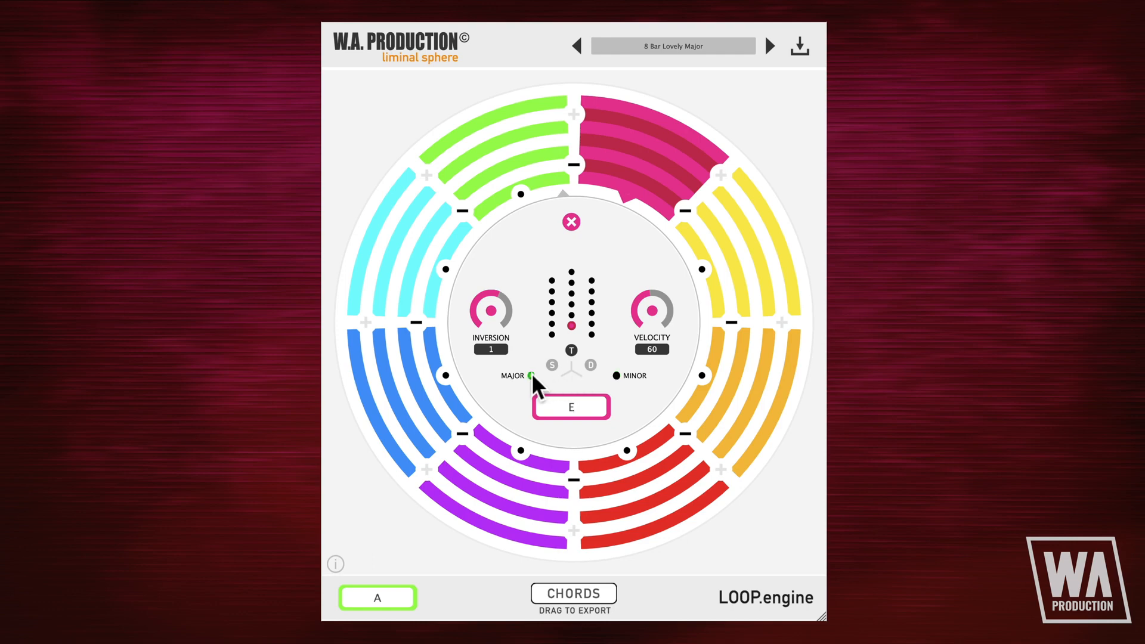
click(616, 375)
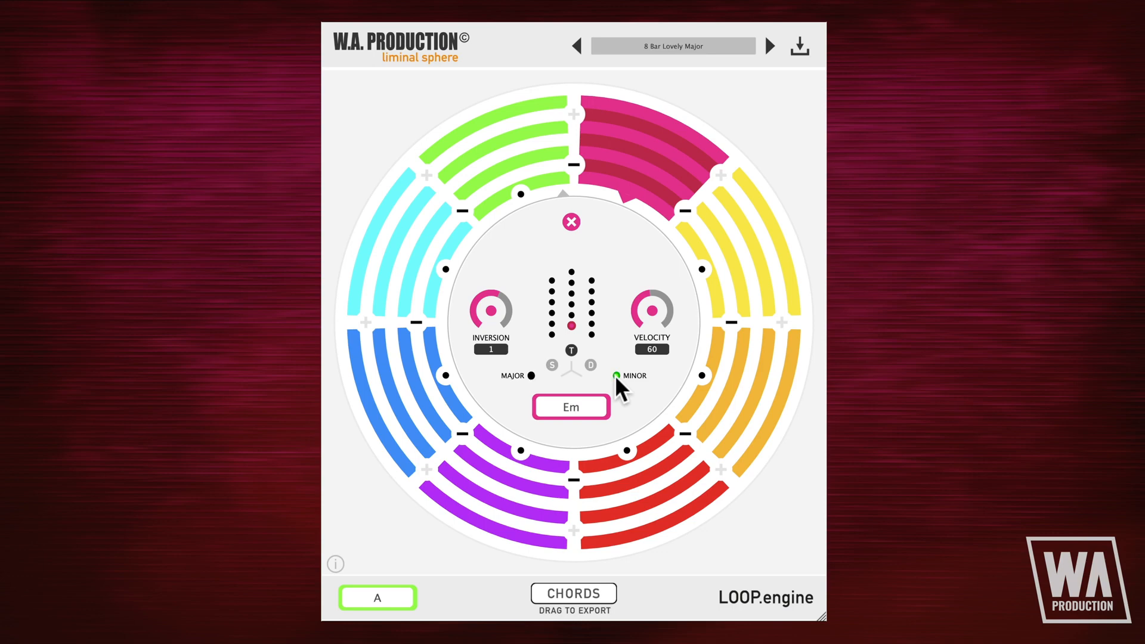
click(531, 374)
click(553, 313)
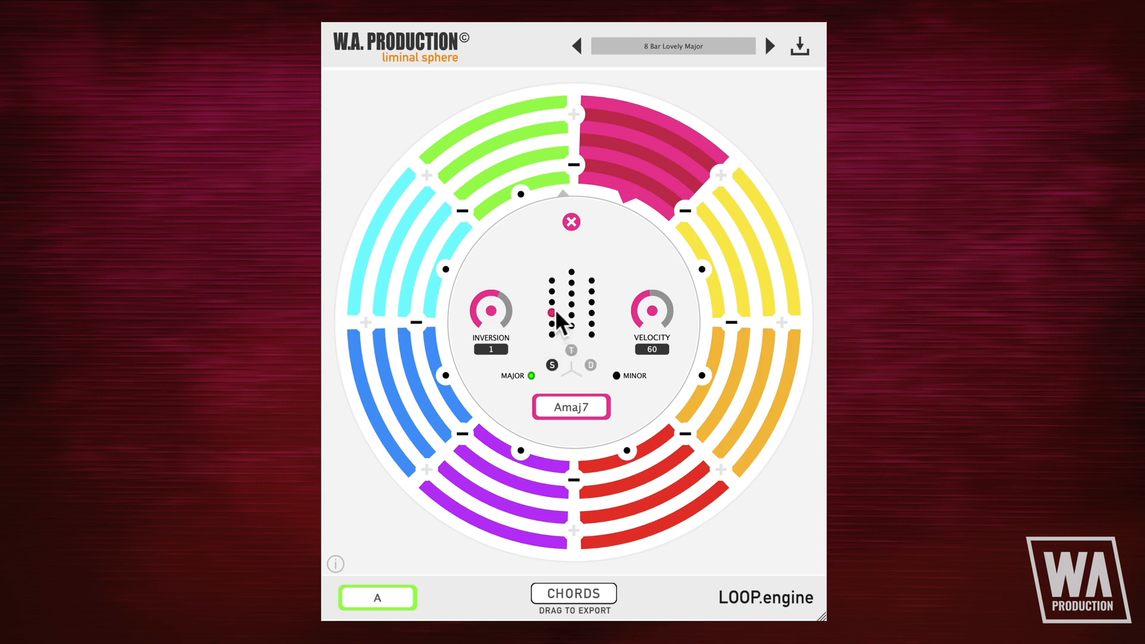
Step: Try subdominant, dominant and tonic alternatives for the pink chord, and settle on the dominant chord Fmaj7,b5
click(590, 311)
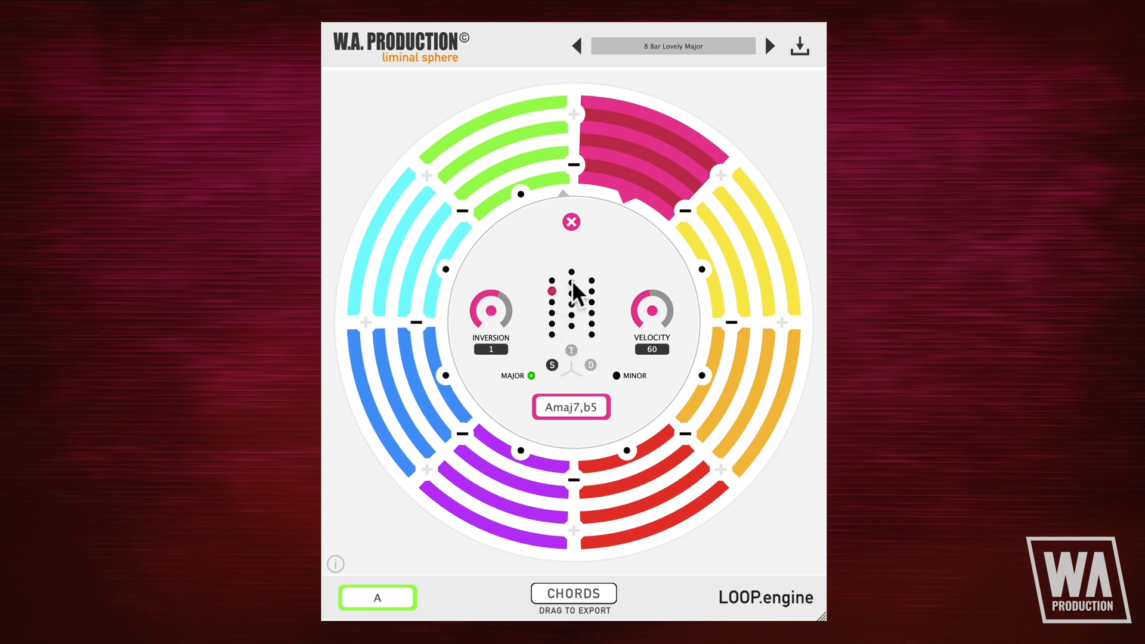
click(592, 291)
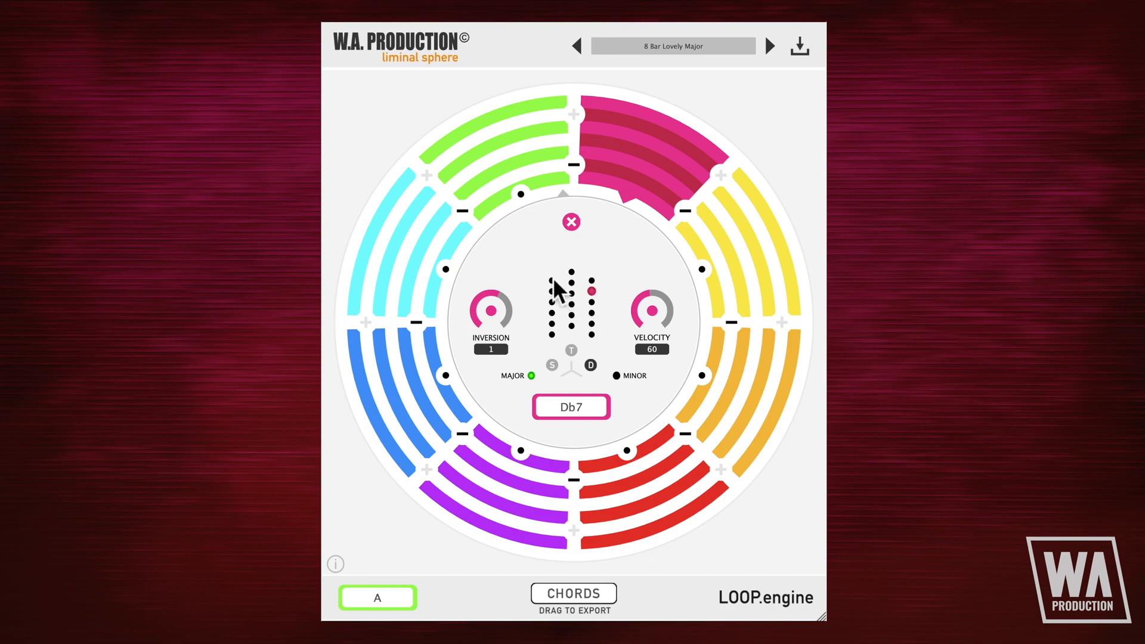
click(573, 274)
click(592, 279)
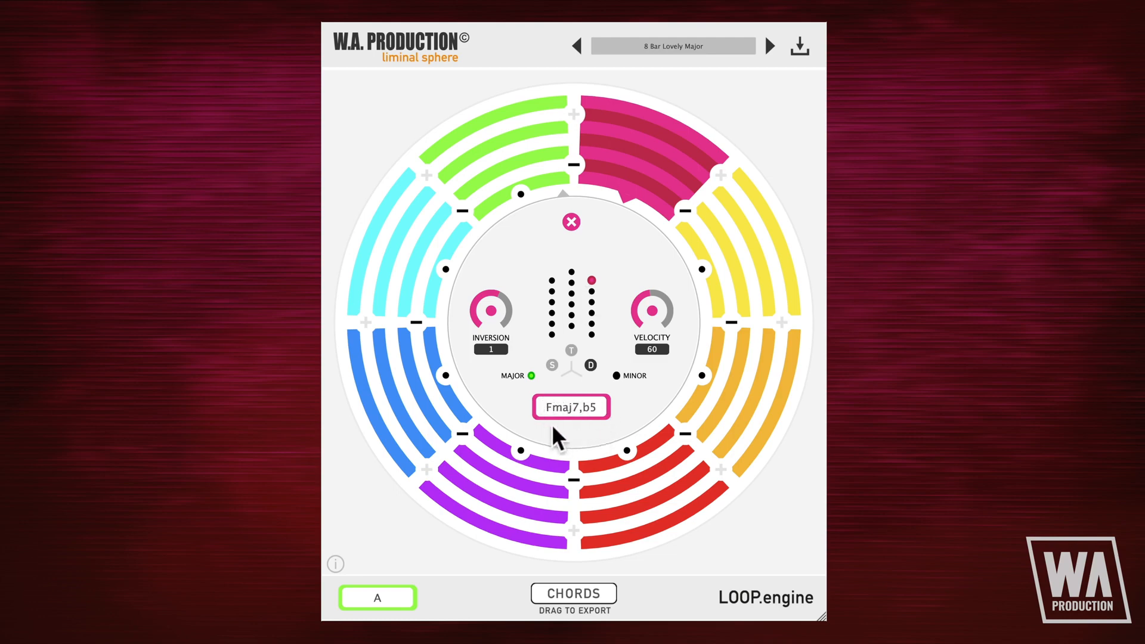
click(592, 290)
click(592, 301)
click(551, 334)
click(571, 326)
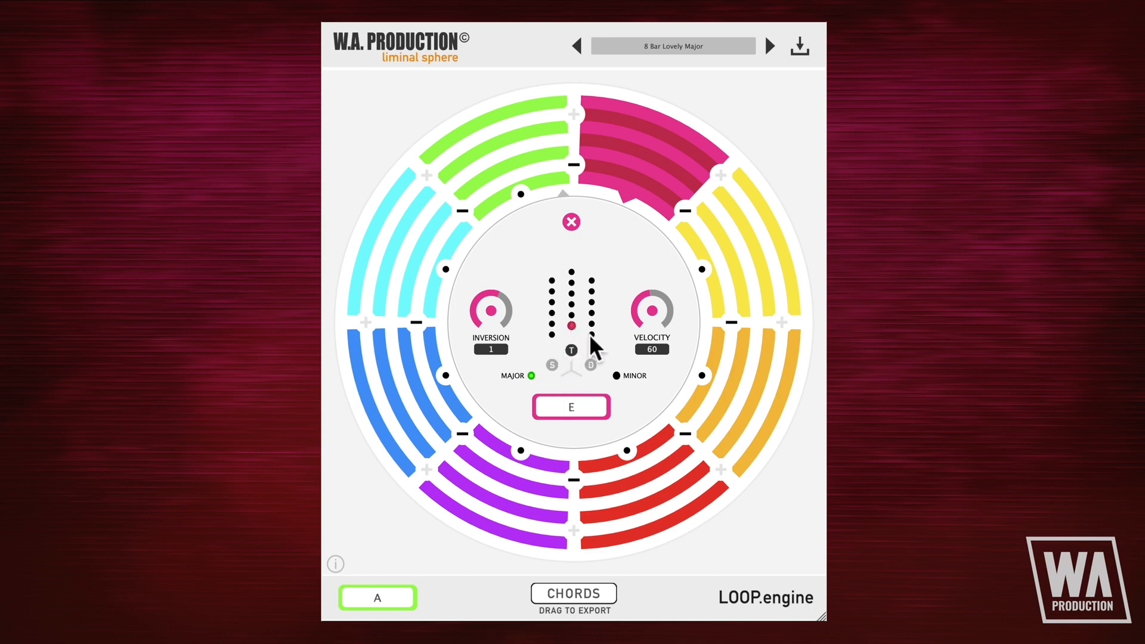
click(591, 335)
click(590, 280)
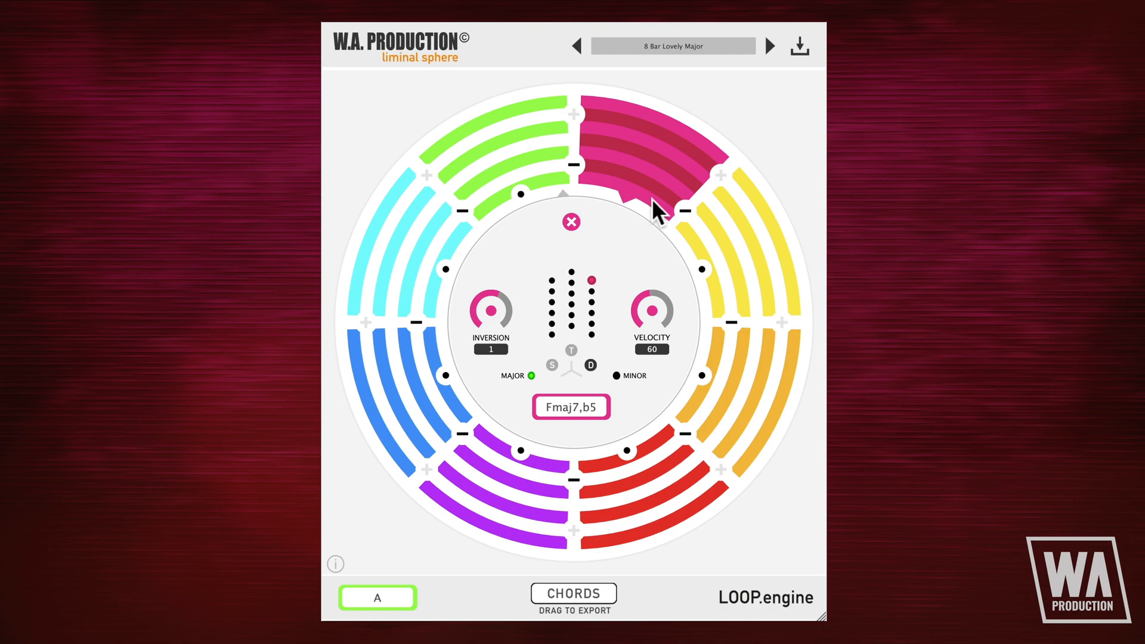
Step: Open the yellow chord's settings and choose a higher subdominant chord for it
click(696, 261)
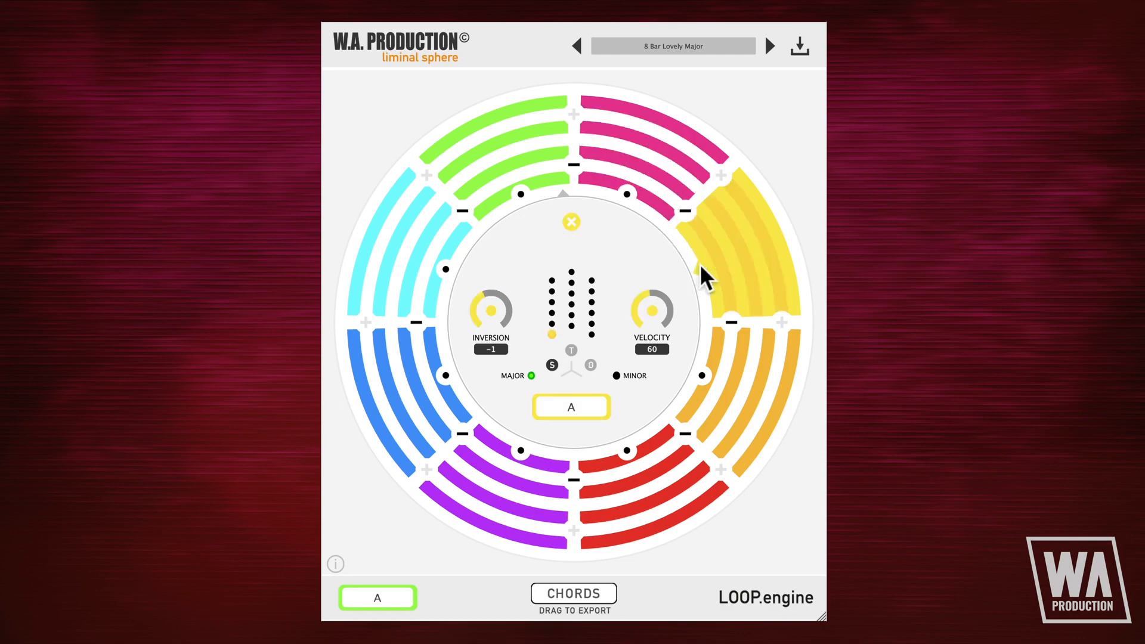
click(552, 303)
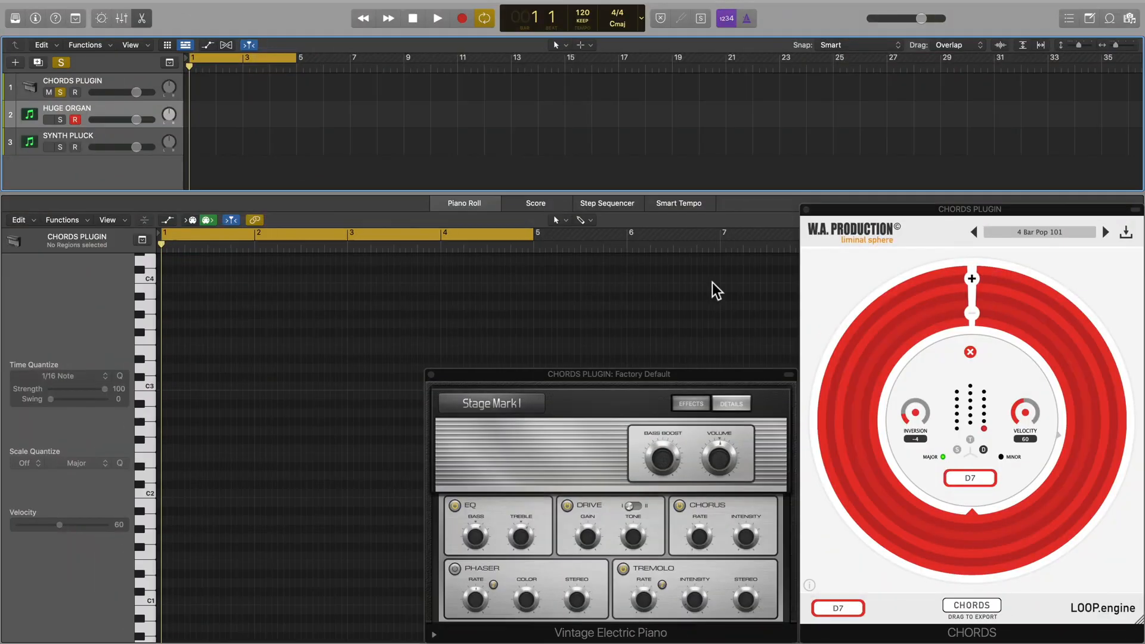
Step: In the Logic Pro session, load the chord plugin's 4 Bar Film preset and listen to its loop
click(1036, 231)
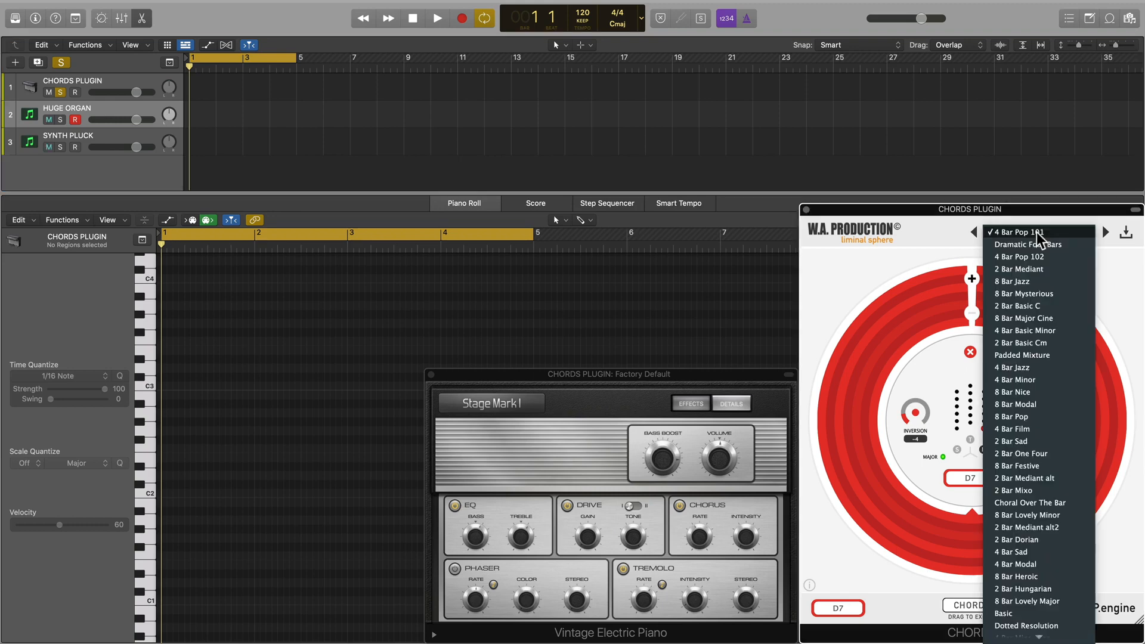
click(1021, 429)
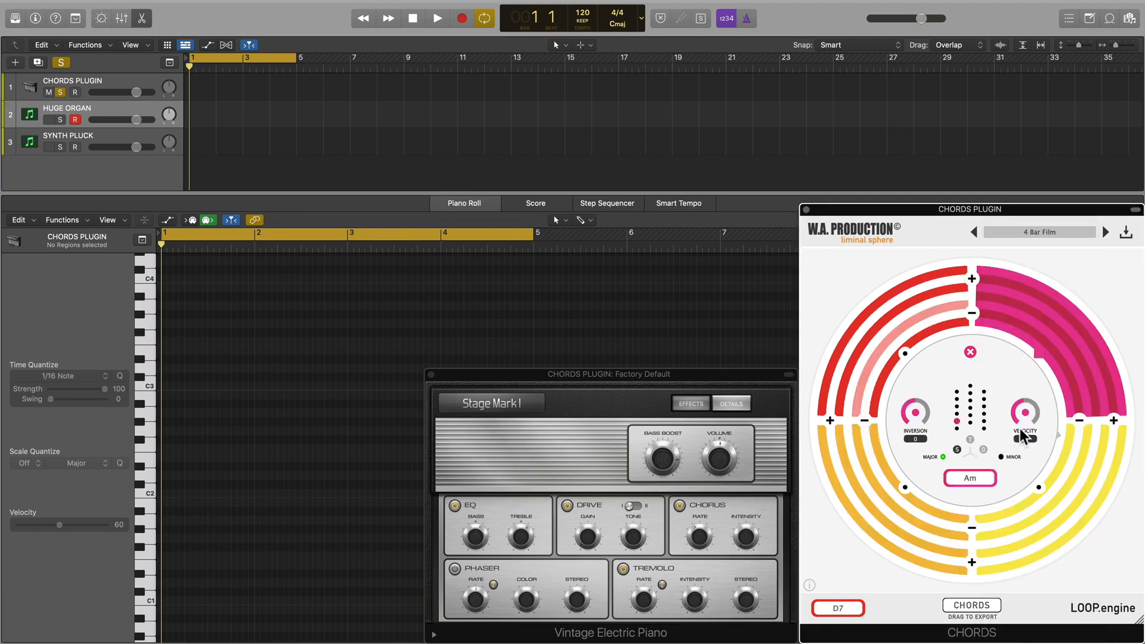
key(space)
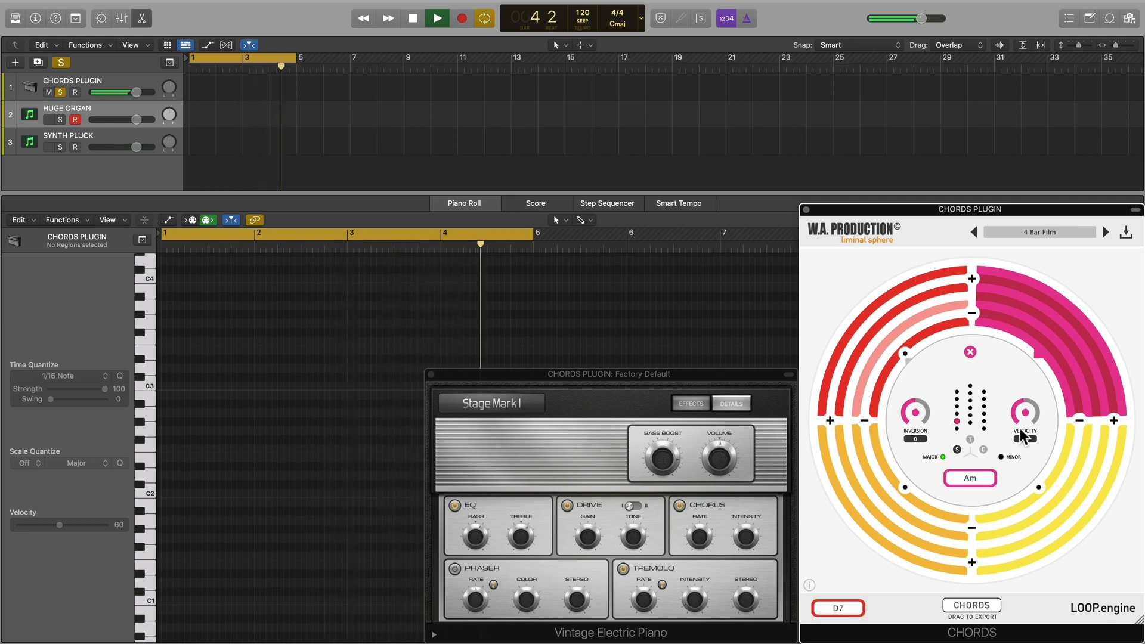
key(space)
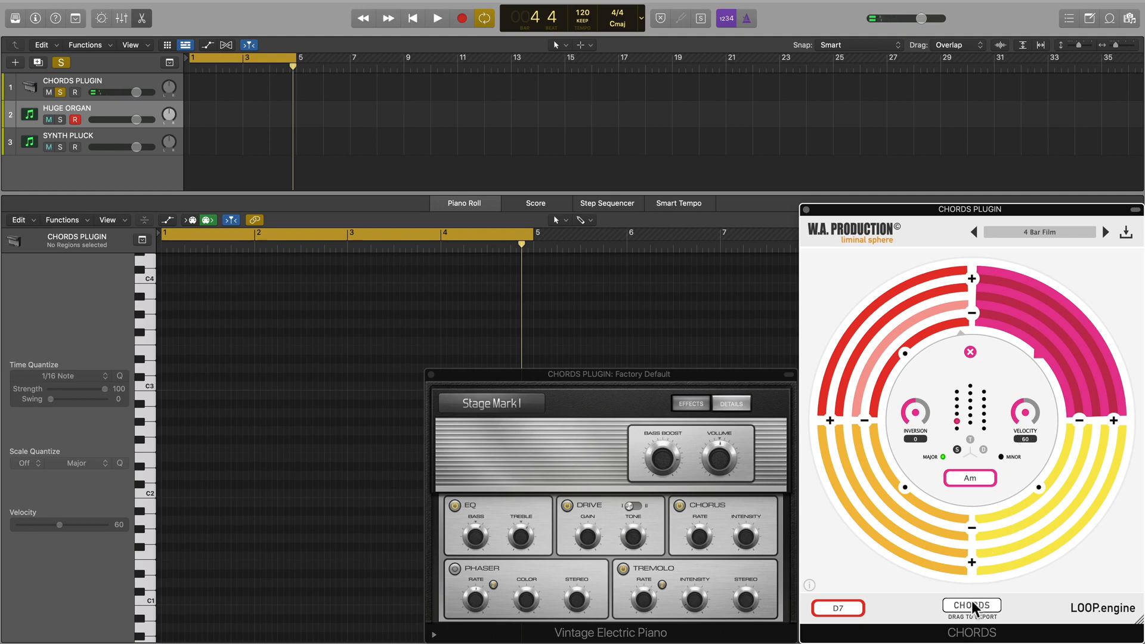
Step: Export the plugin's chords to the start of the HUGE ORGAN track, and play that track soloed instead of CHORDS PLUGIN
drag(972, 601, 194, 115)
click(60, 92)
click(61, 119)
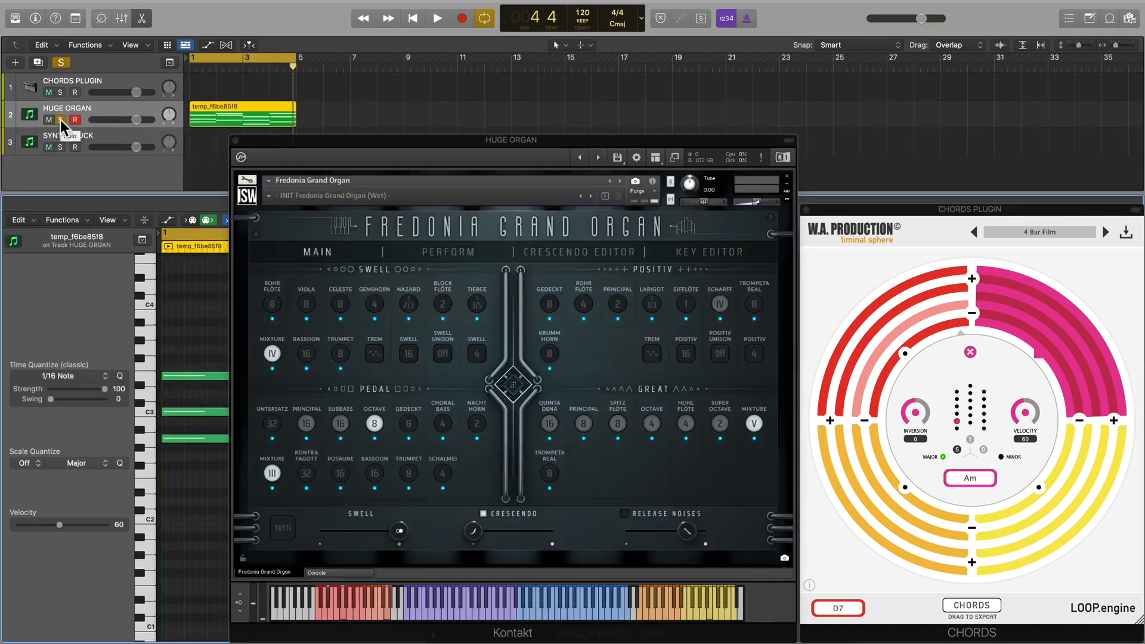
key(space)
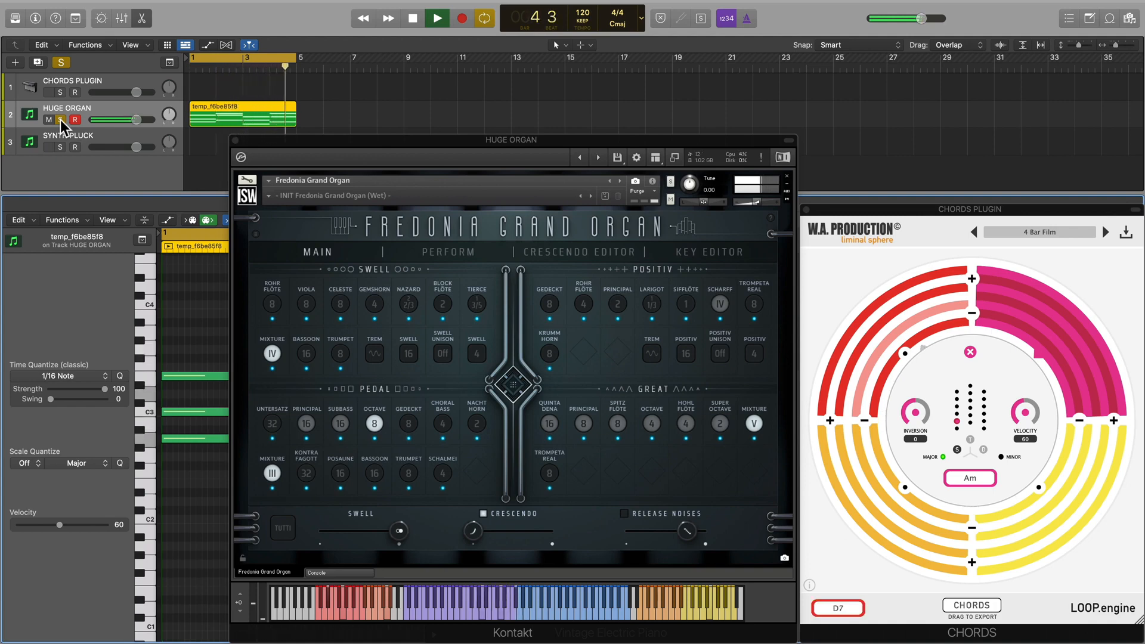
Step: Close the organ, electric piano and chord plugin windows to uncover the piano roll, and stop playback
click(235, 142)
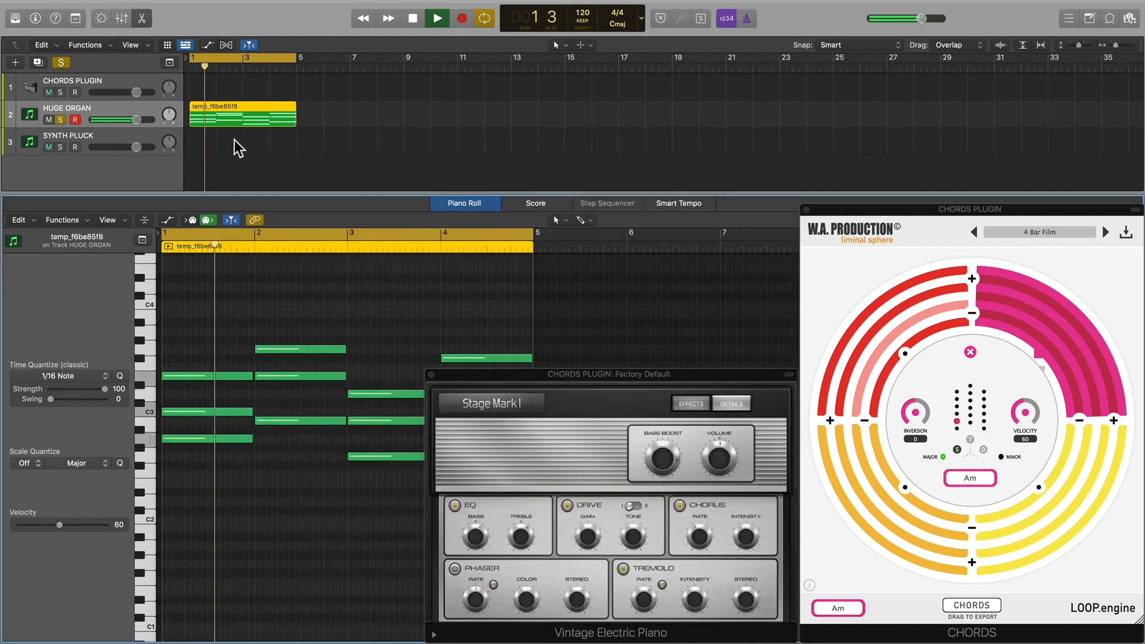
click(431, 374)
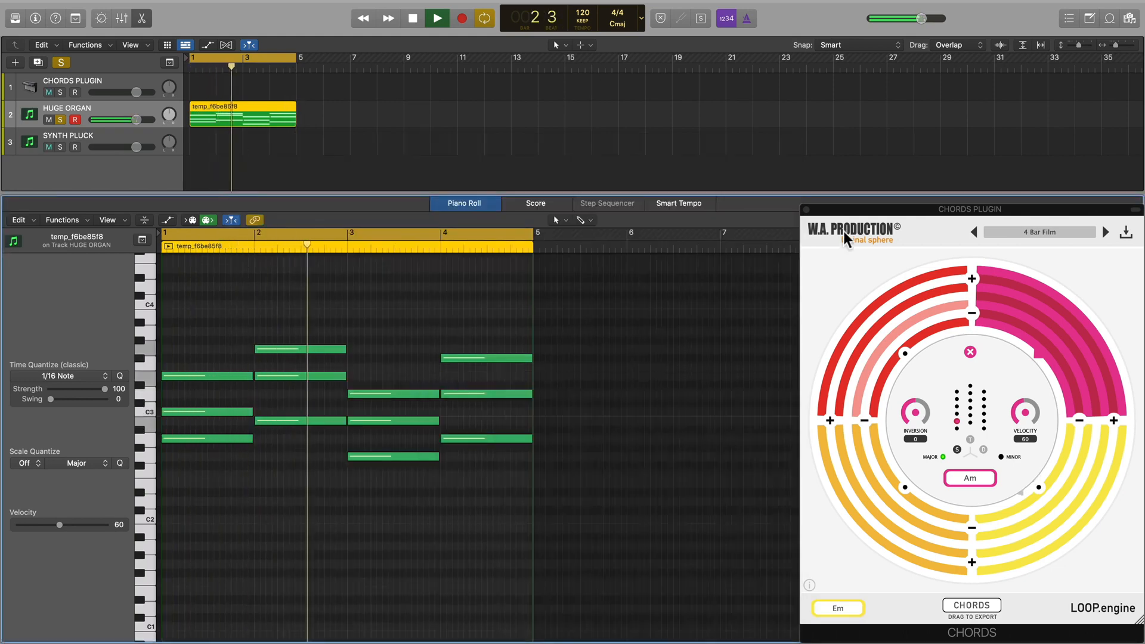
click(807, 210)
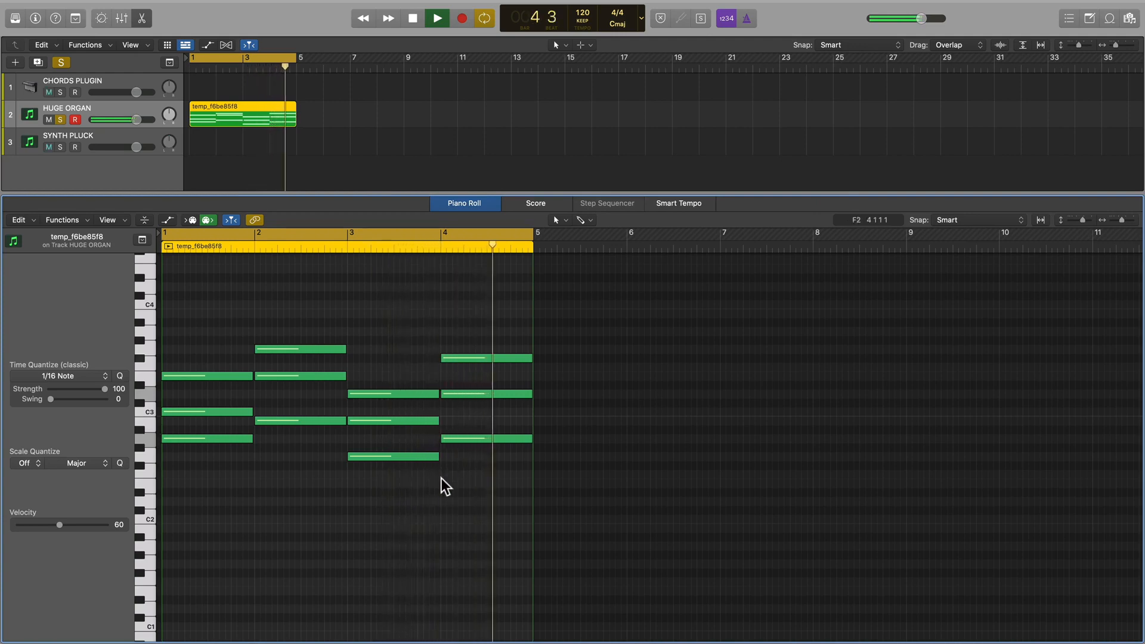
key(space)
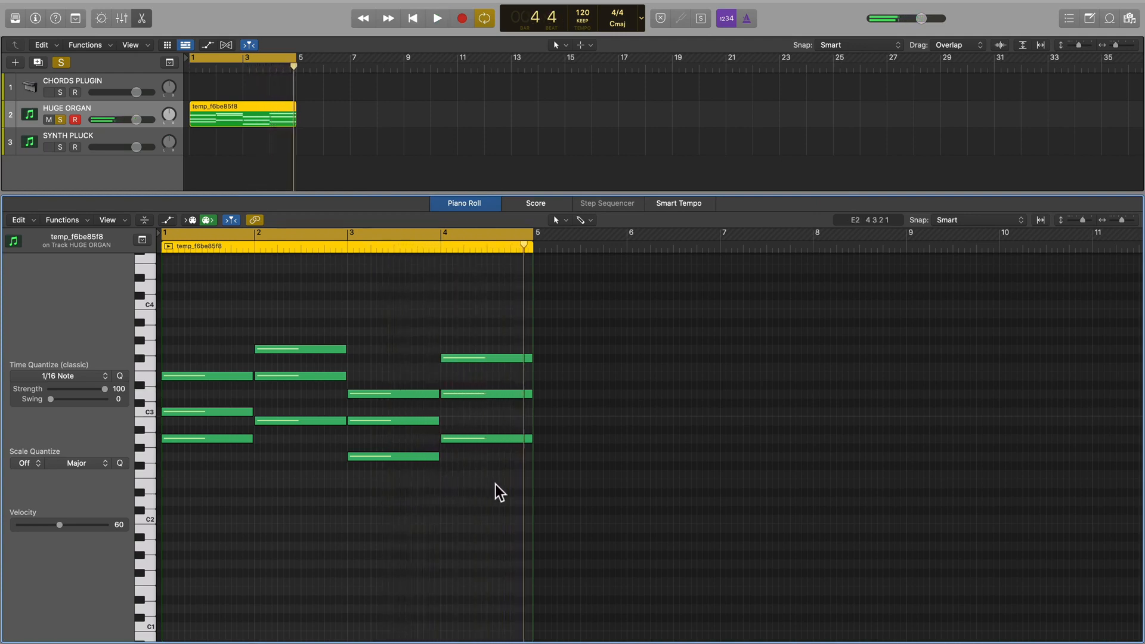
Step: Duplicate all the organ region's chord notes one octave lower
drag(503, 485, 214, 319)
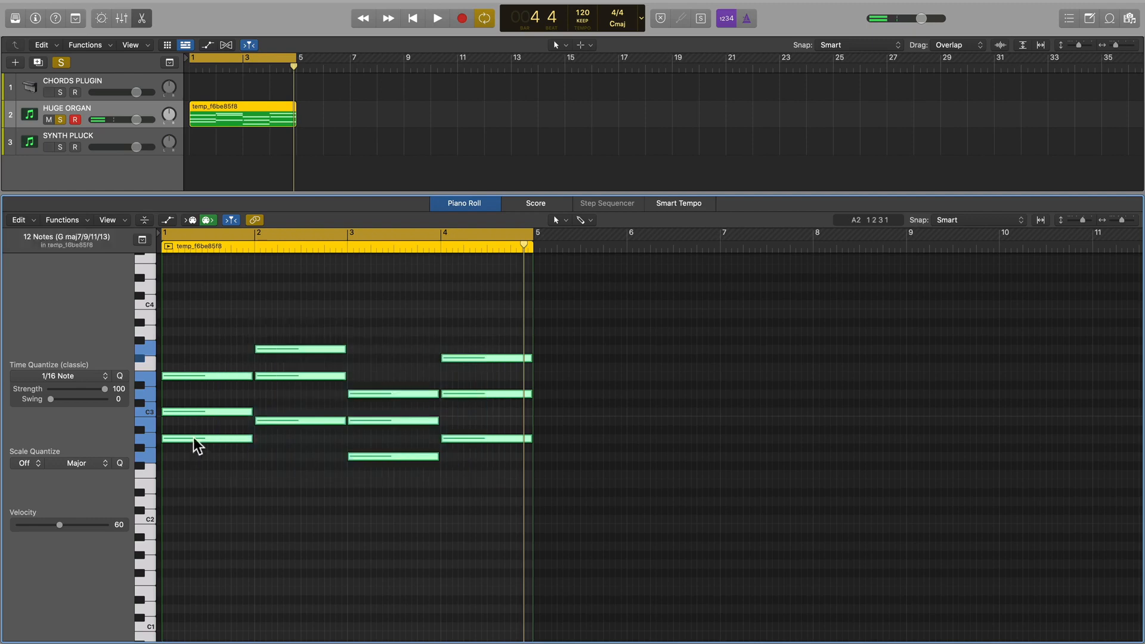
drag(193, 441, 191, 550)
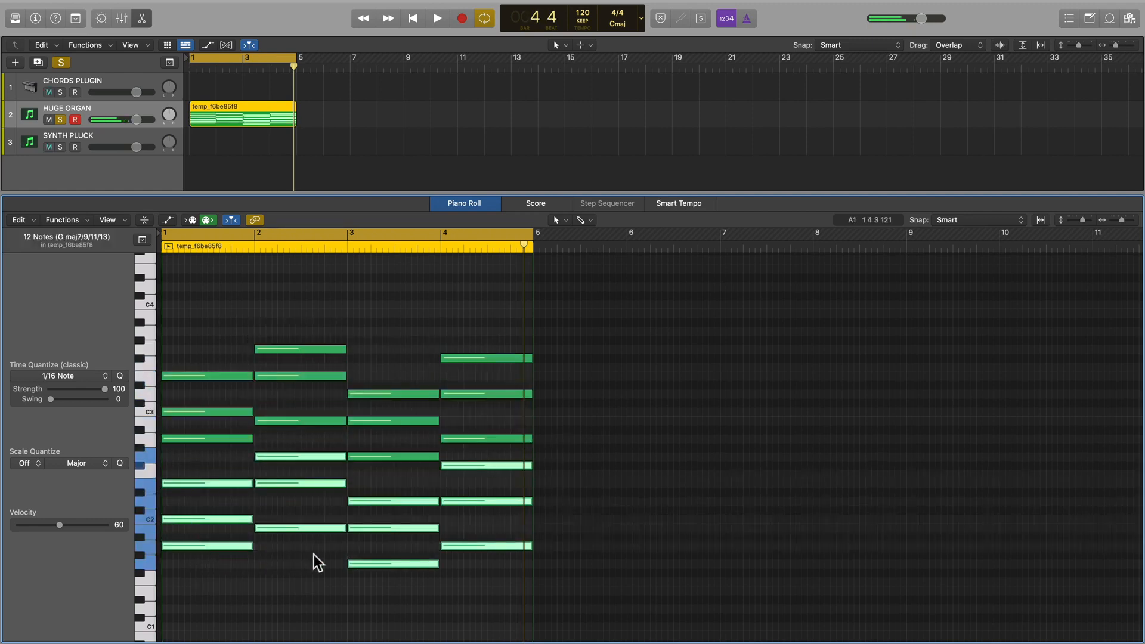
Step: Transpose all 24 organ notes down seven semitones so the lowest sits on C1, and listen to the result
drag(470, 582, 210, 317)
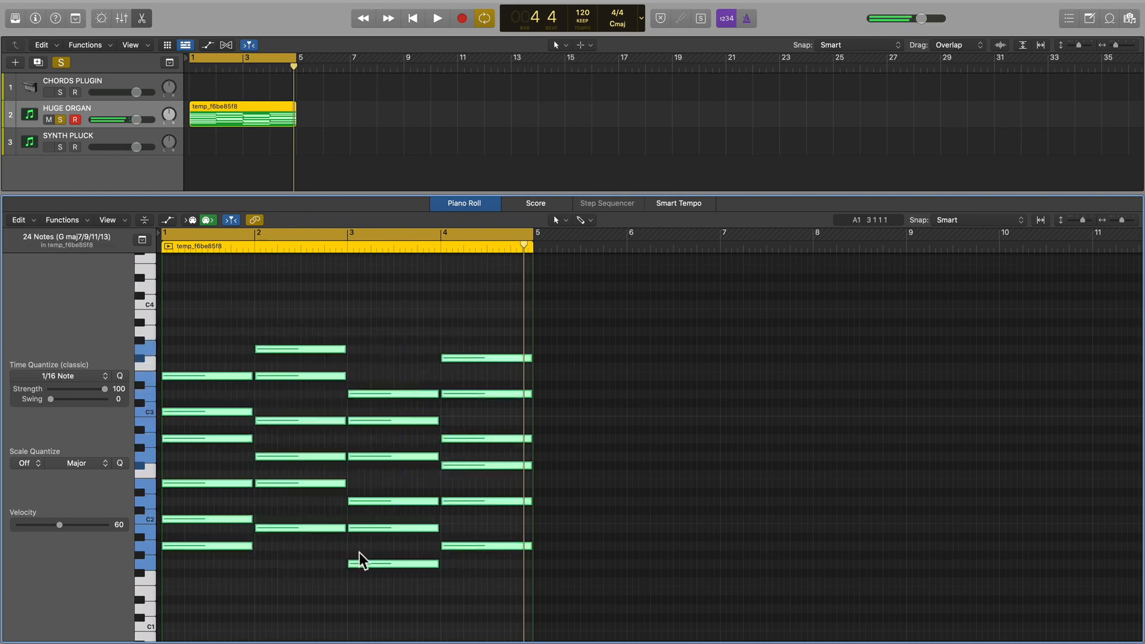
drag(376, 566, 373, 623)
drag(371, 625, 374, 626)
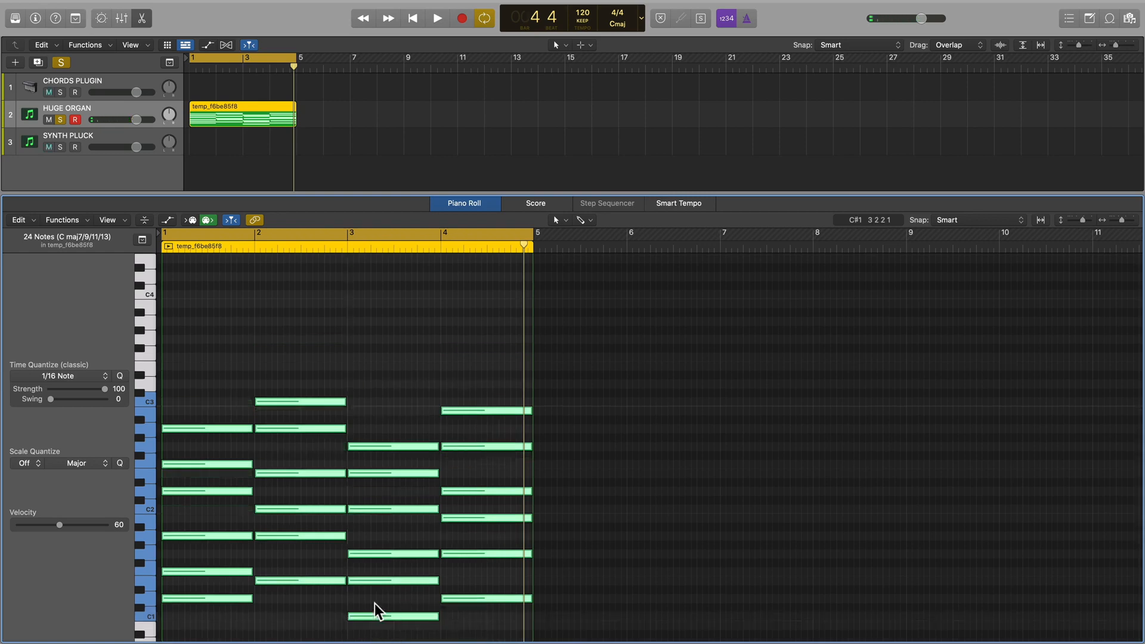
key(space)
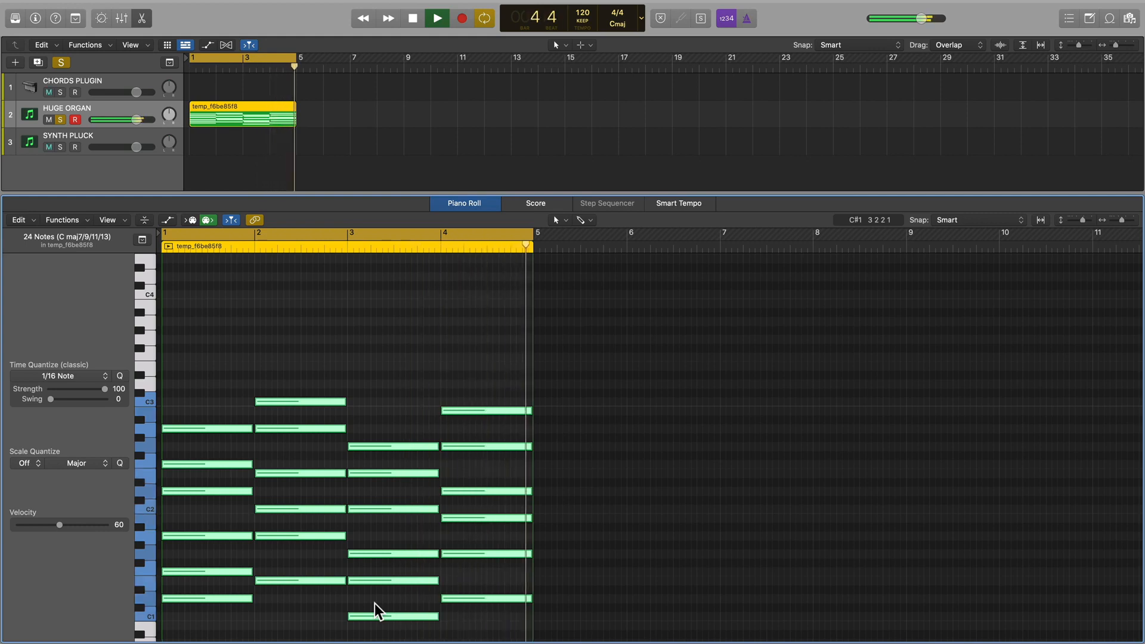
key(space)
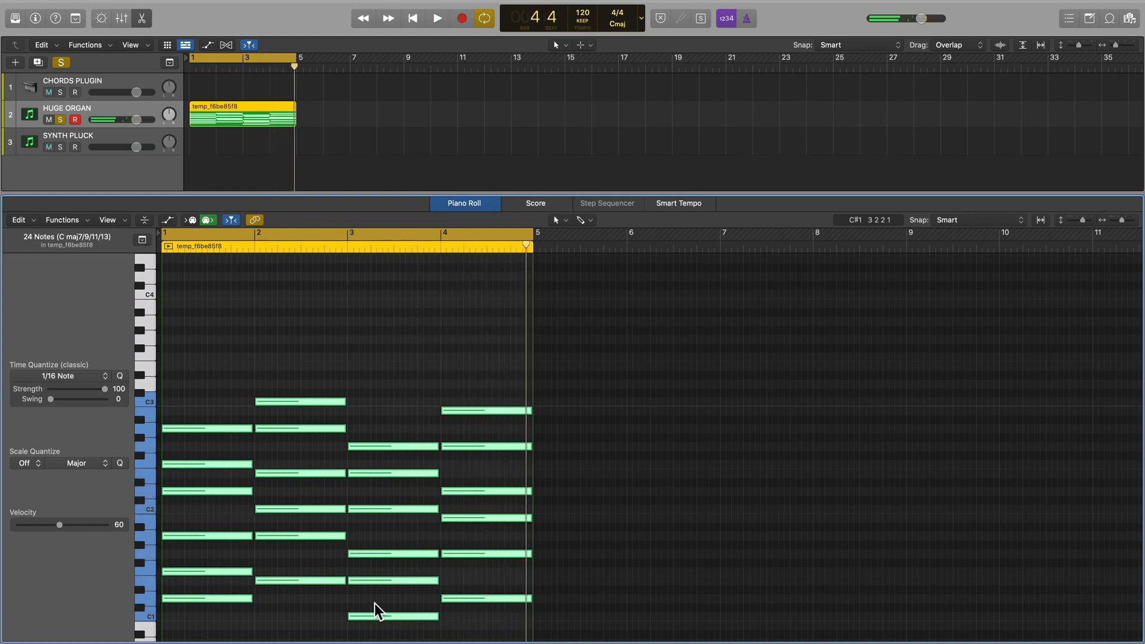
Step: Copy the organ region to the SYNTH PLUCK track, and solo that track instead of HUGE ORGAN
drag(224, 115, 220, 140)
click(60, 147)
click(59, 119)
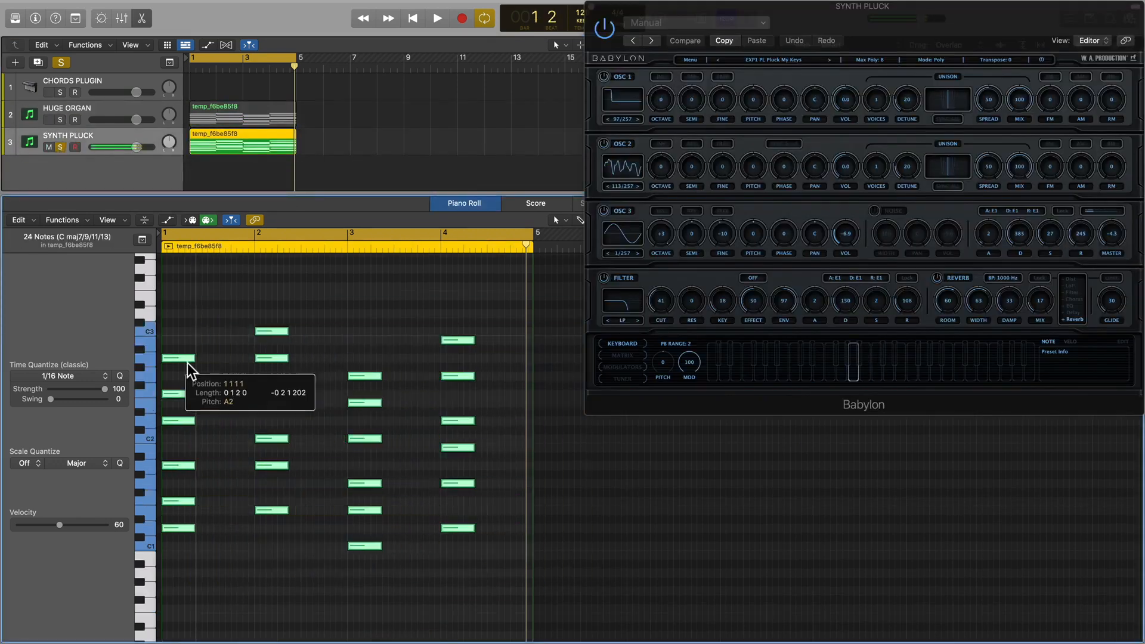
Step: Turn the pluck chords into six eighth-note hits per bar, and raise selected top notes in bars 1 and 4, the last to D3
mouse_move(188, 363)
mouse_down()
mouse_move(166, 355)
mouse_move(201, 358)
mouse_up()
drag(202, 358, 230, 357)
drag(230, 358, 183, 334)
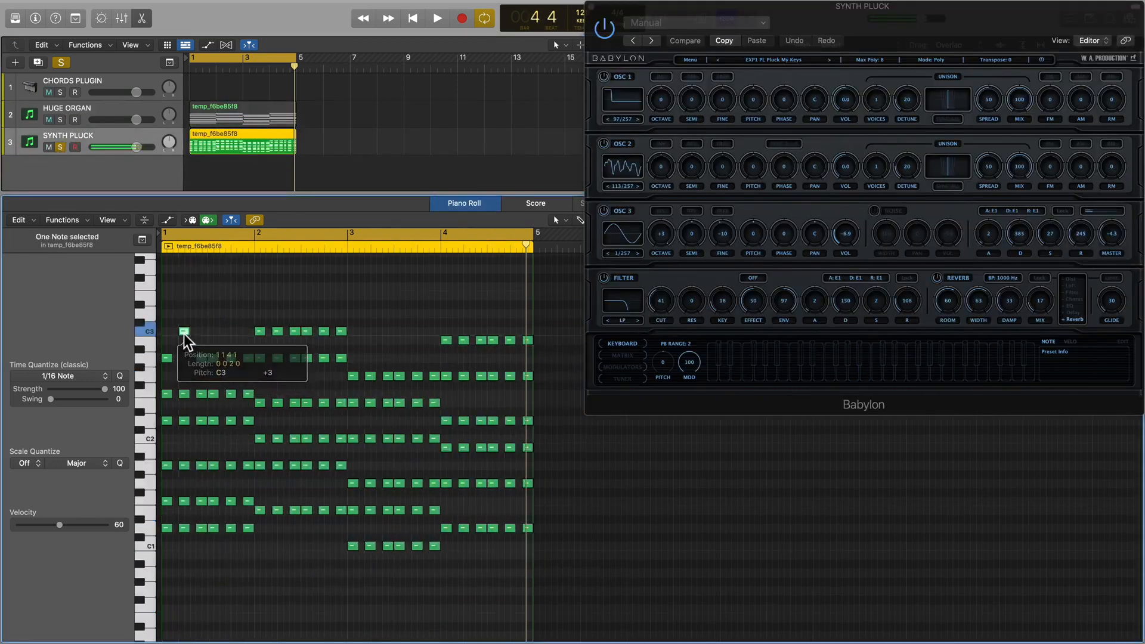
drag(464, 341, 525, 317)
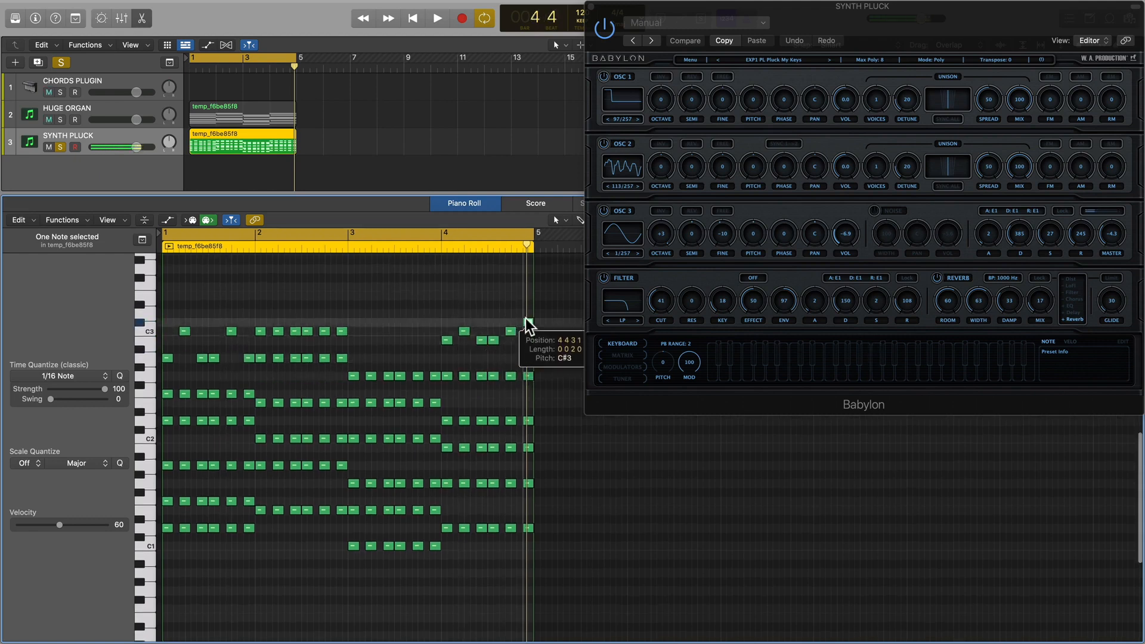
Step: Transpose all notes of the pluck region up 14 semitones so the lowest sits on D2, and play it back
drag(578, 567, 164, 293)
drag(167, 530, 168, 422)
scroll(173, 459, up, 5)
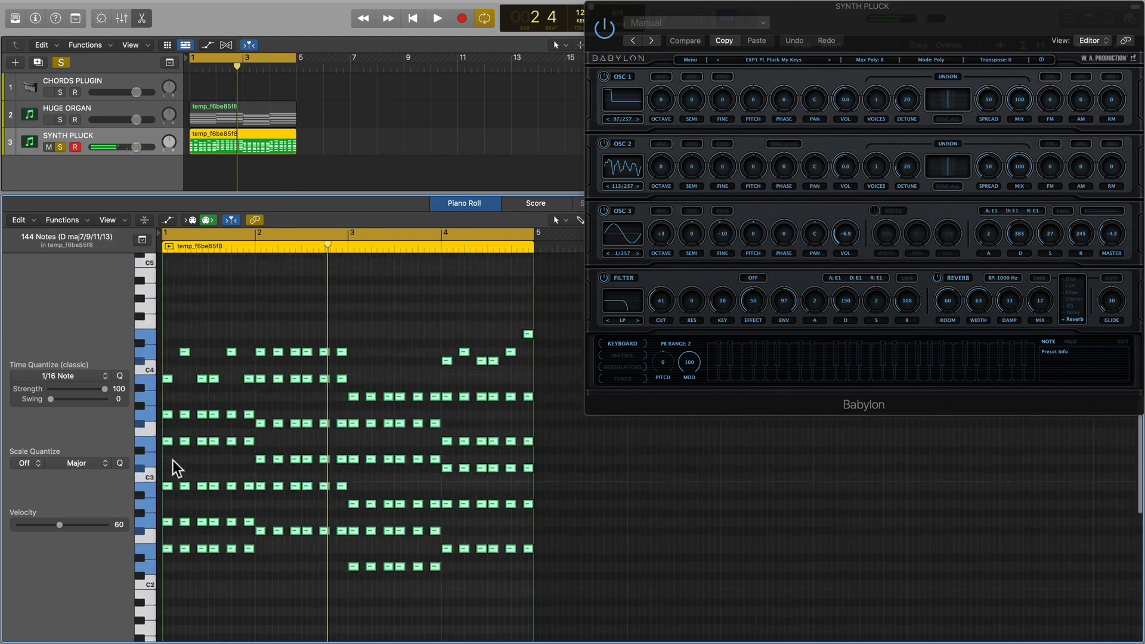
key(space)
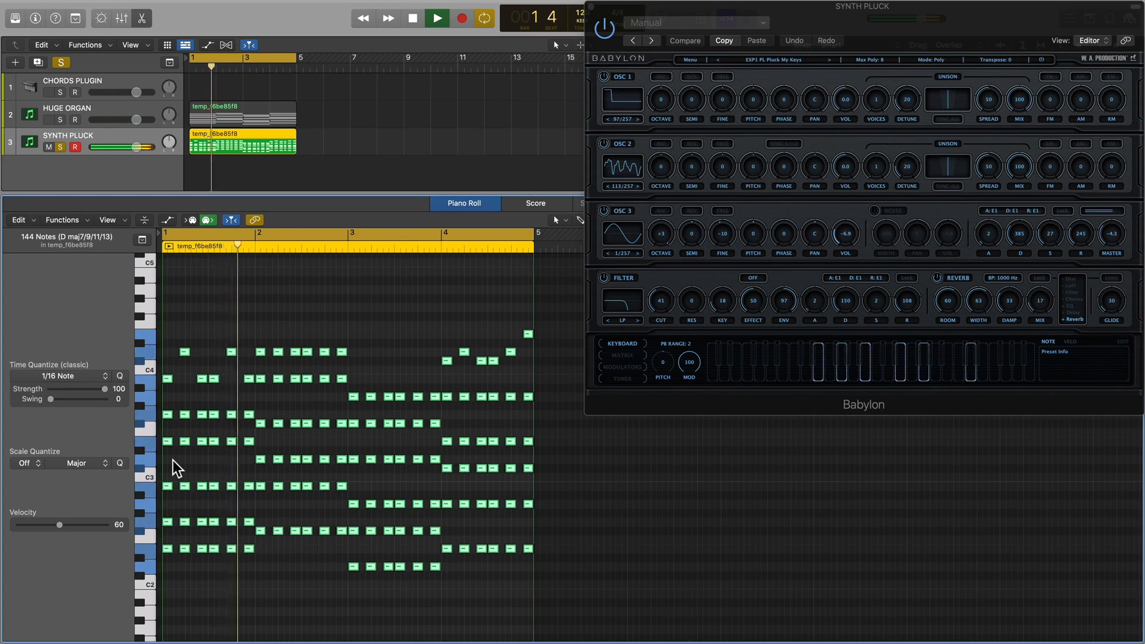